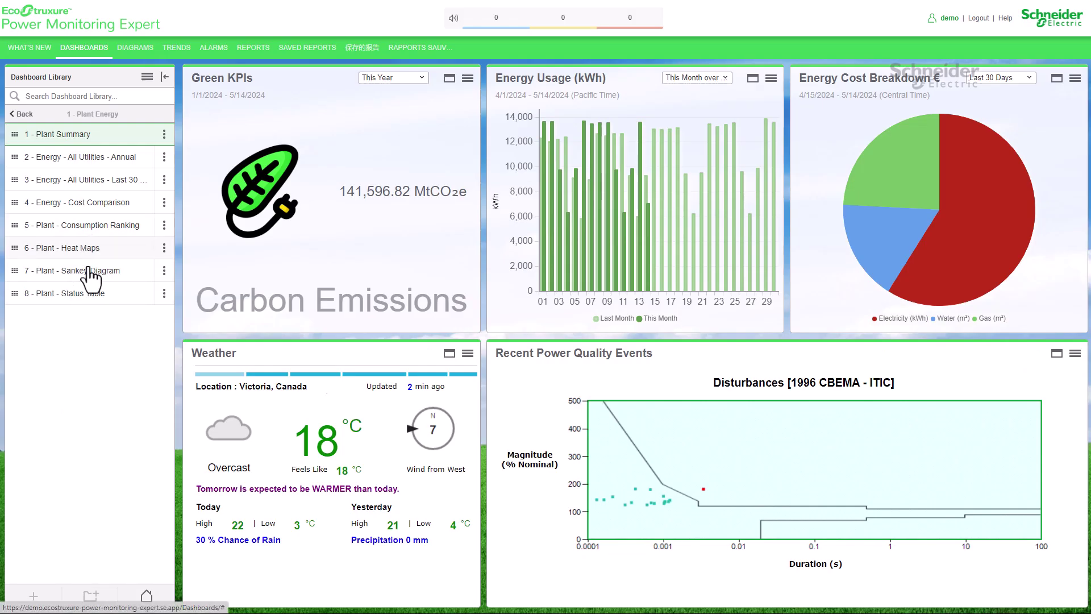
- Open the 8 - Plant - Status Table dashboard and scroll through its Hospital status table
left_click(88, 294)
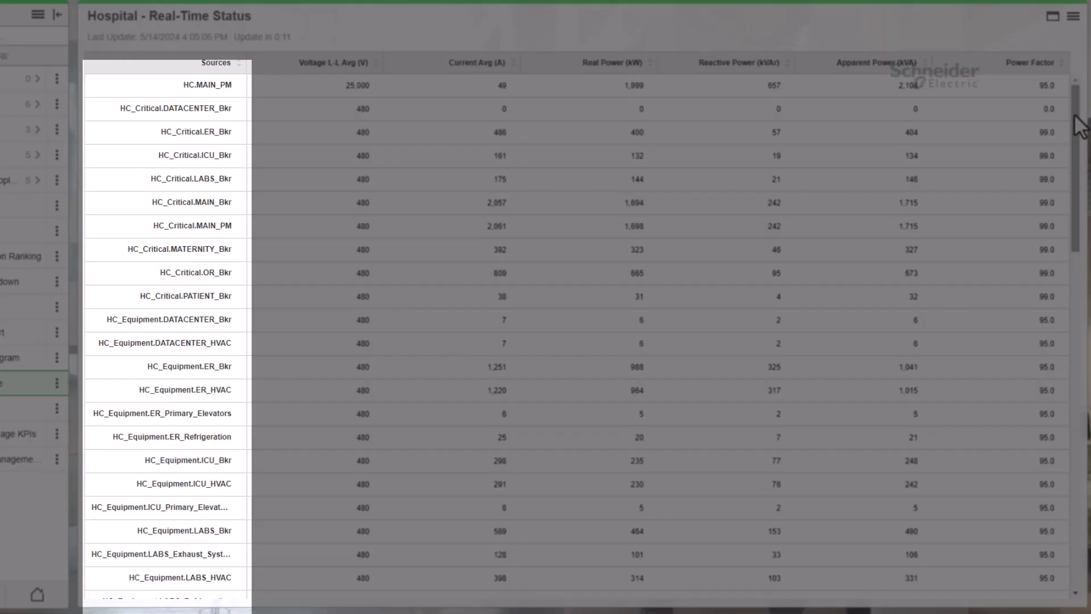
mouse_move(1080, 128)
left_mouse_down()
mouse_move(1085, 231)
mouse_move(1067, 366)
mouse_move(1079, 224)
left_mouse_up()
scroll(365, 237, "up", 5)
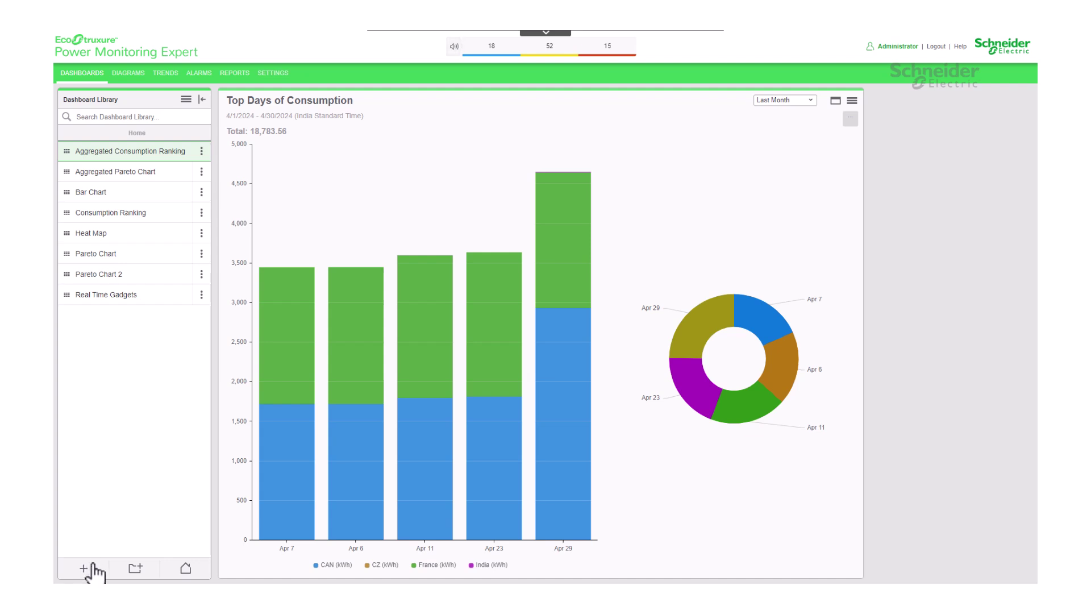
- Add a new dashboard from the library menu and name it Table
left_click(95, 571)
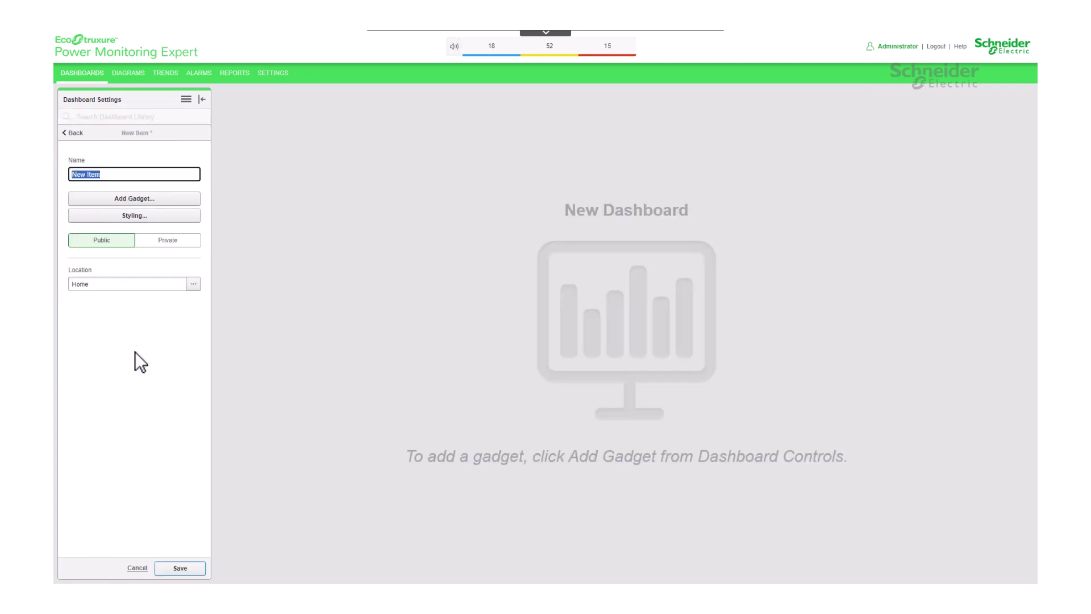
left_click(137, 568)
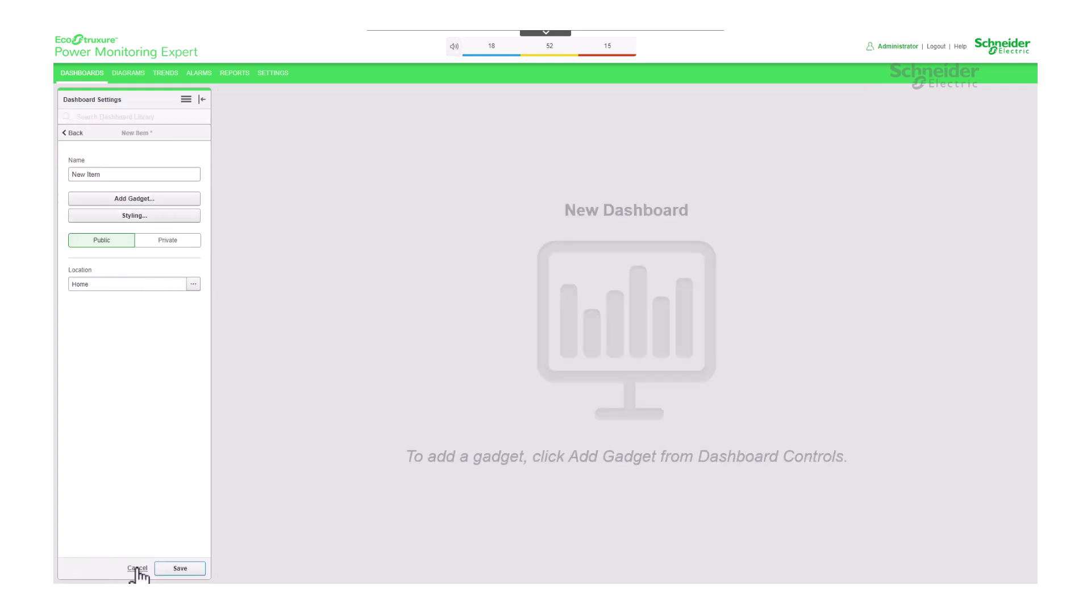
left_click(186, 100)
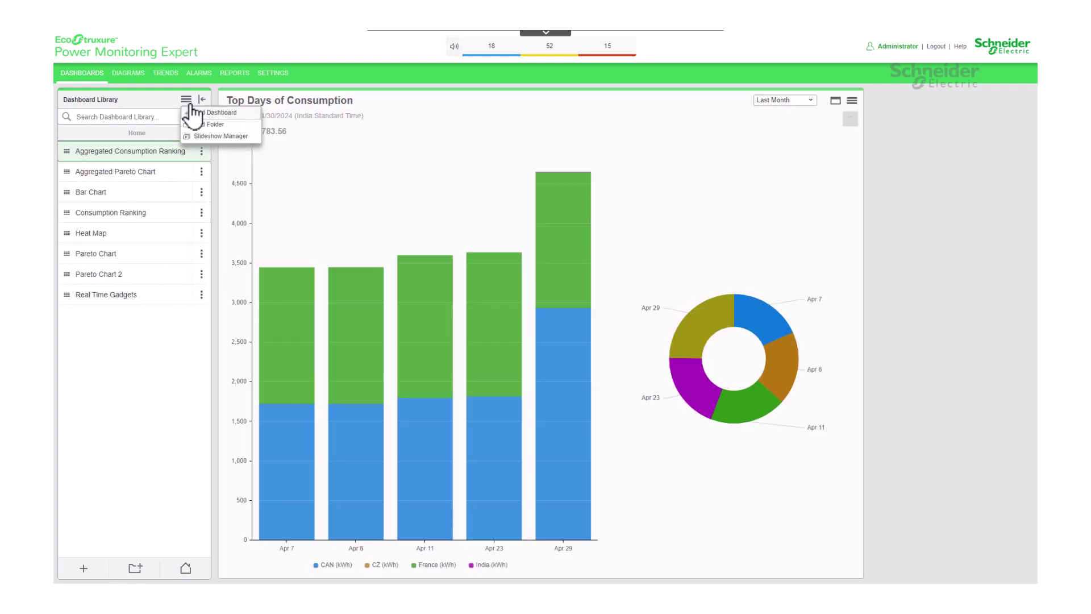
left_click(248, 116)
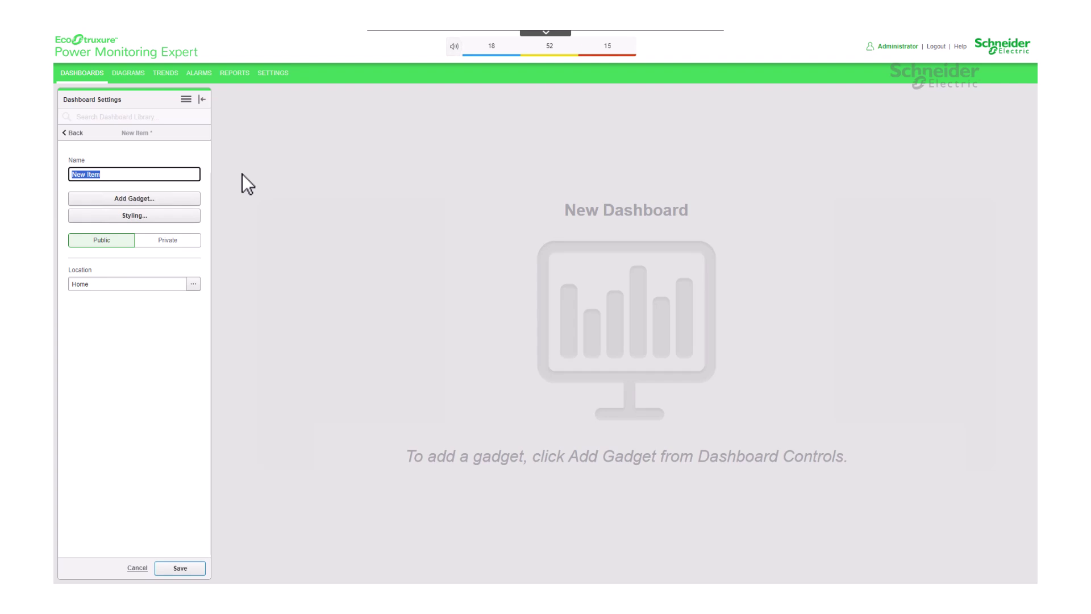
type("Table")
- Add a Comparison Table gadget to the dashboard
left_click(184, 198)
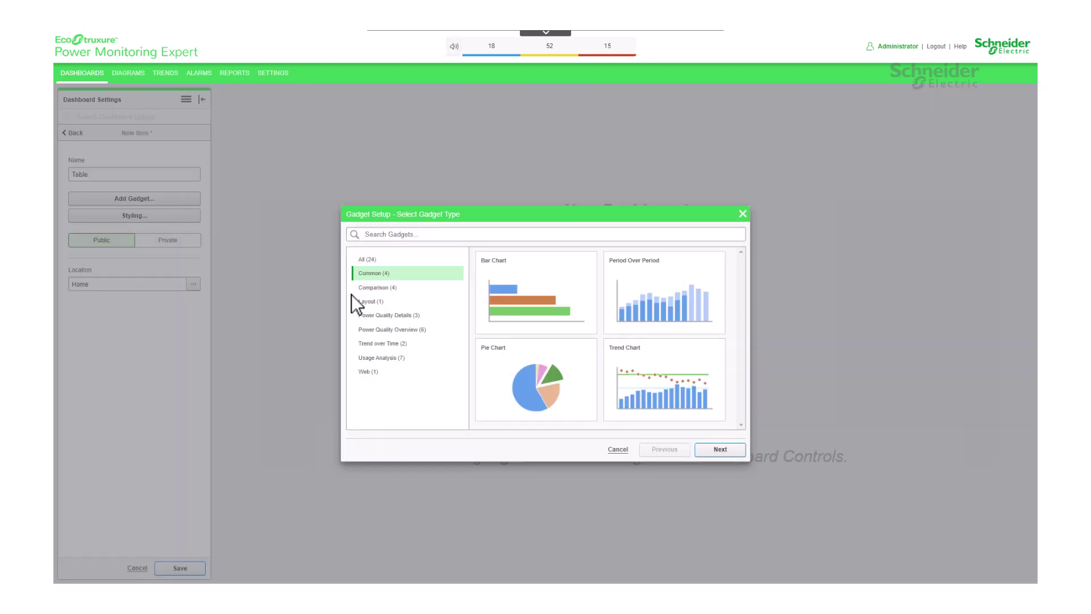
left_click(394, 288)
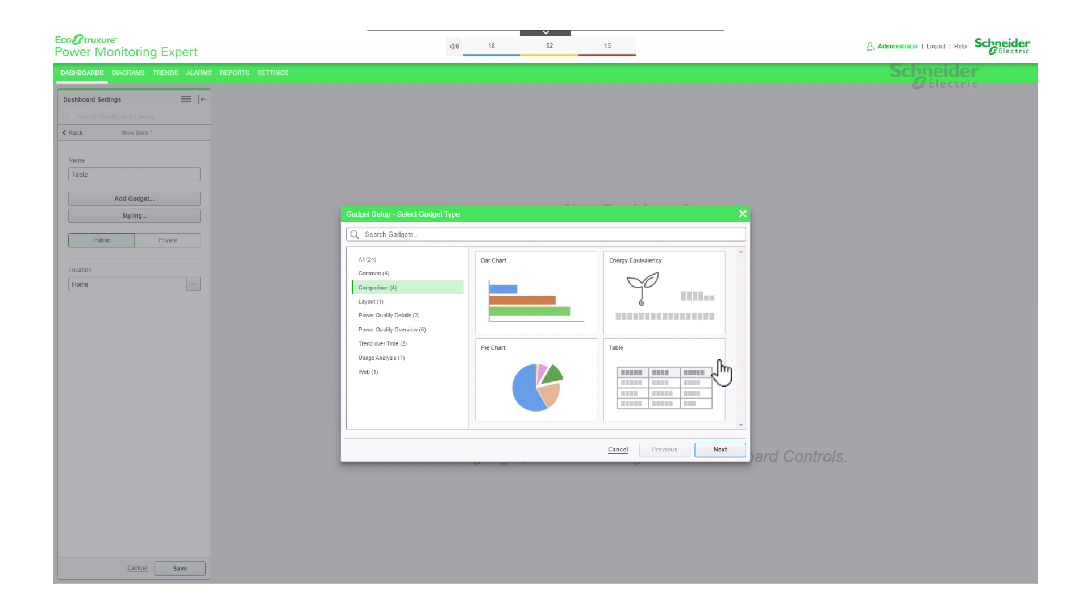
left_click(721, 373)
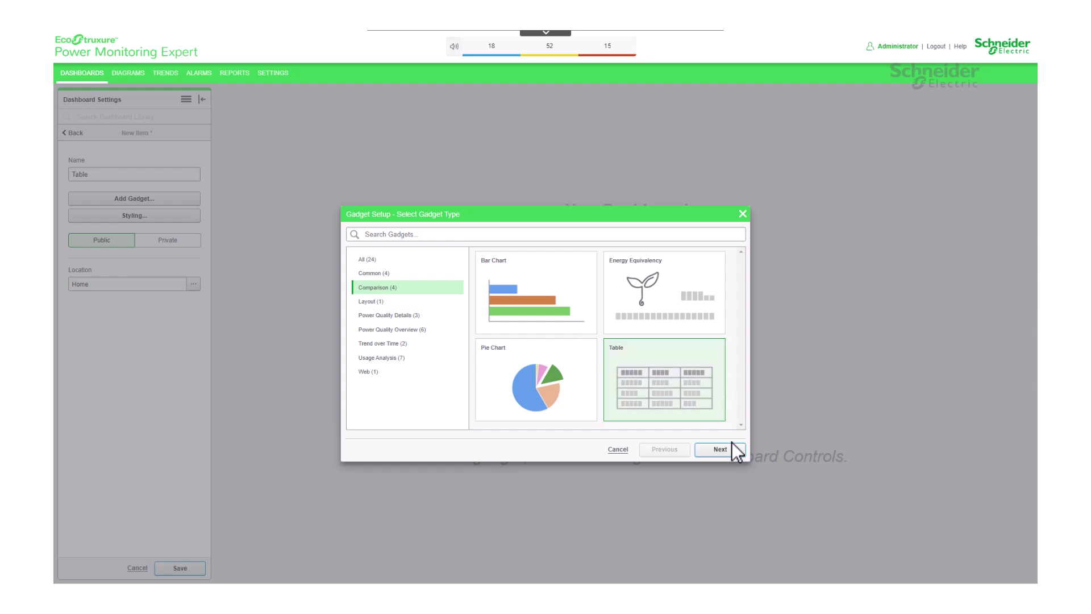
left_click(741, 457)
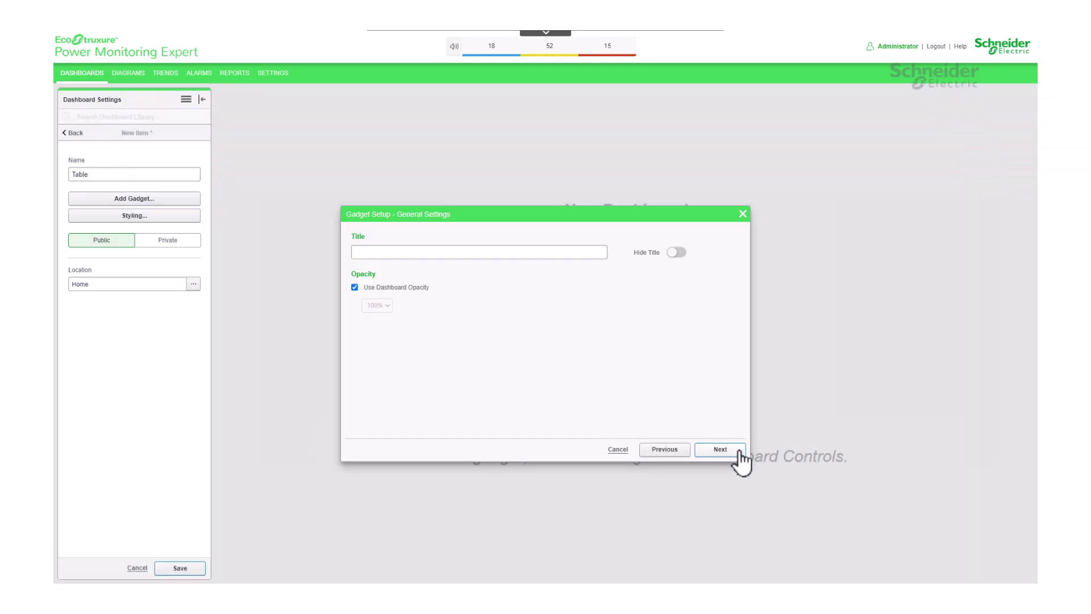
- Title the gadget Status Table with 70% opacity, custom font size 12 and precision 2
left_click(416, 257)
type("Status Table")
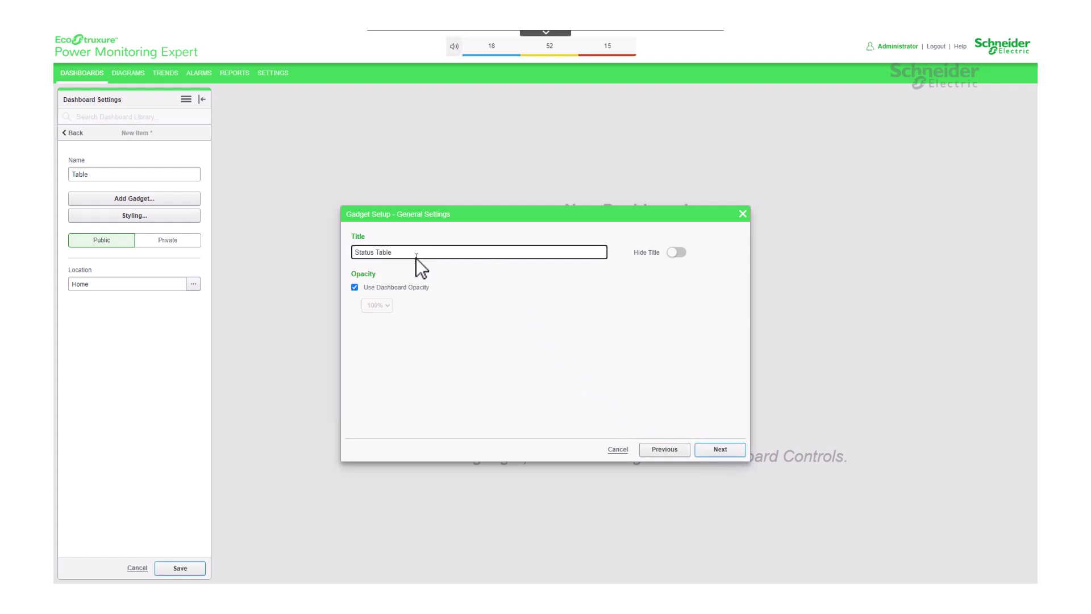
left_click(355, 288)
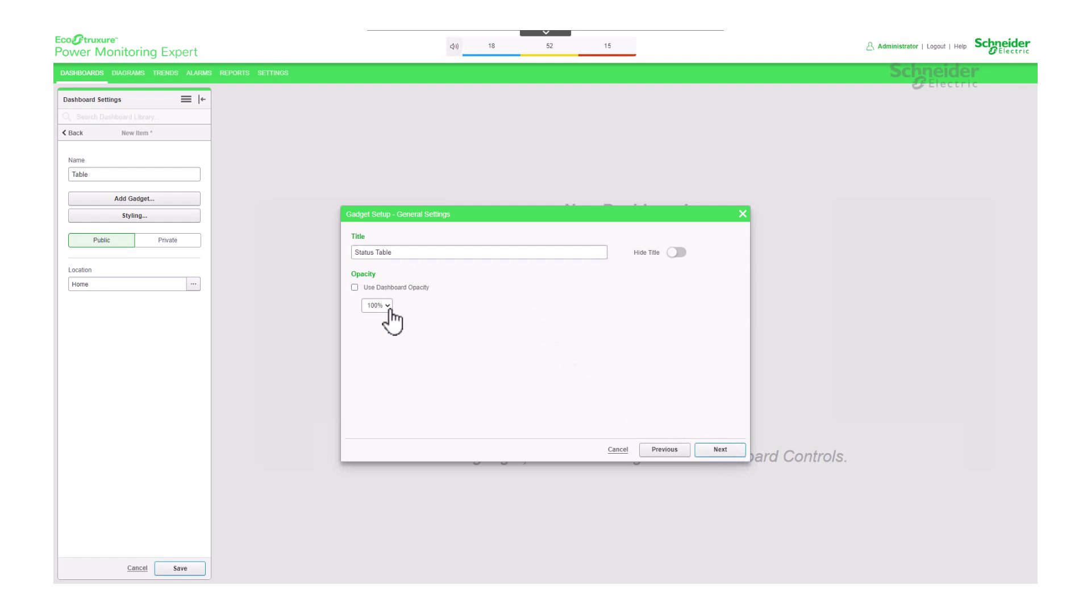
left_click(384, 307)
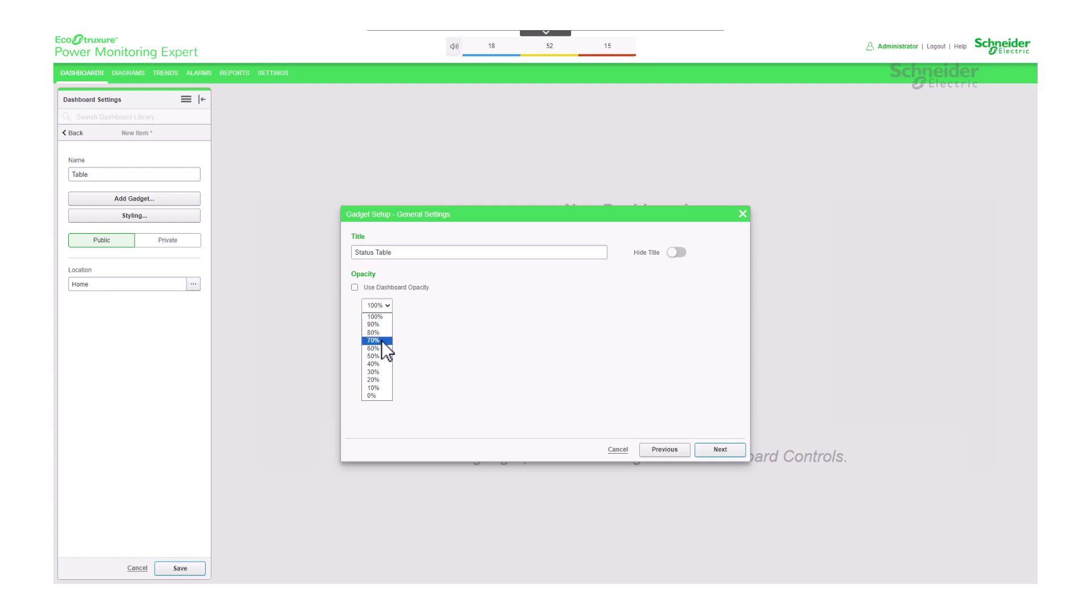
left_click(381, 340)
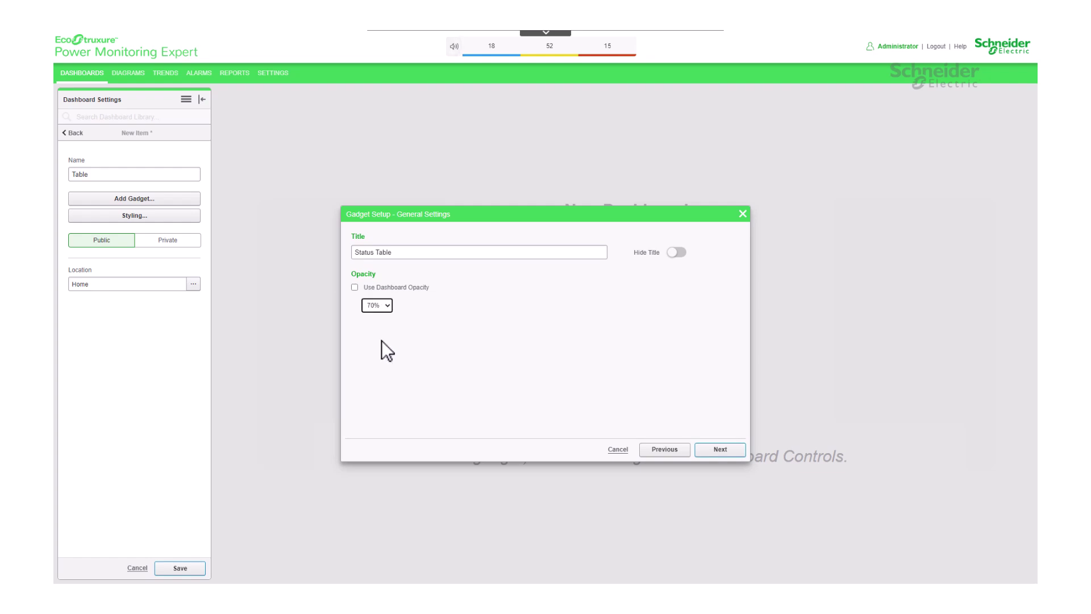
left_click(737, 452)
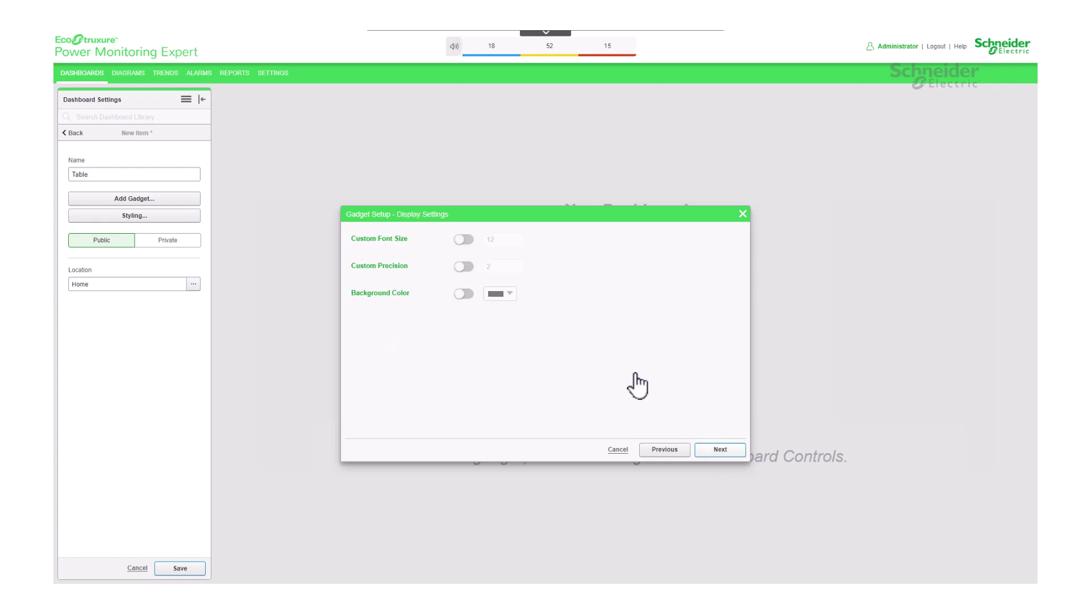
left_click(463, 239)
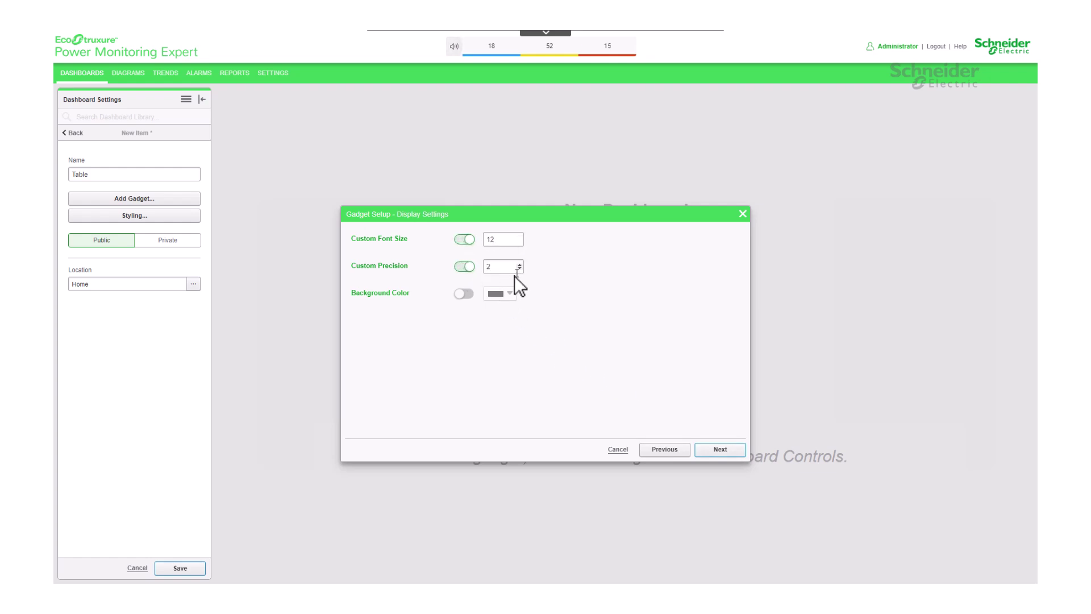
left_click(739, 452)
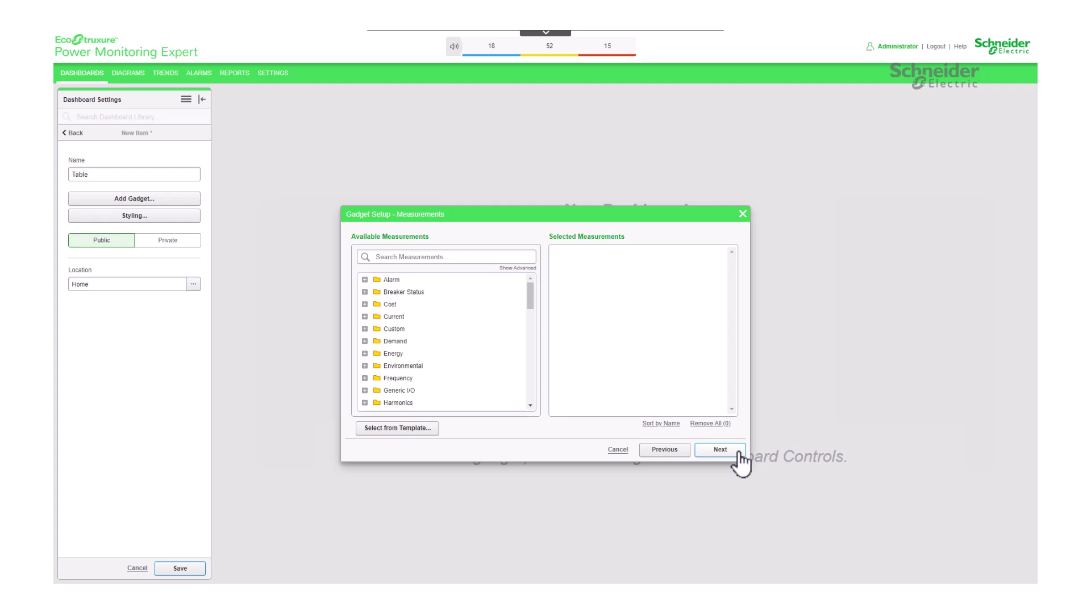
mouse_move(530, 297)
left_mouse_down()
mouse_move(530, 394)
mouse_move(530, 285)
left_mouse_up()
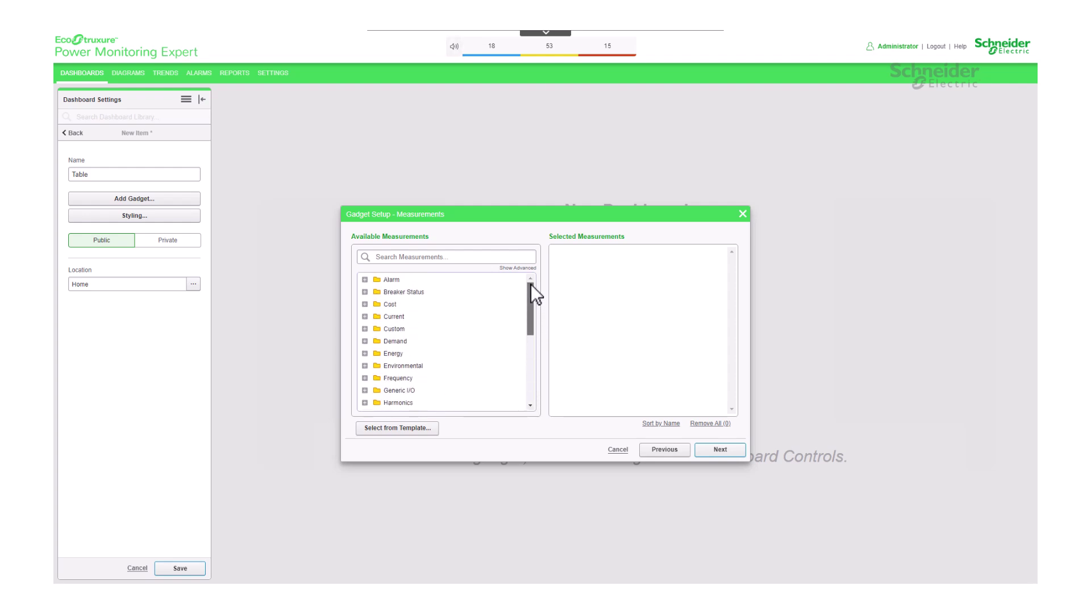
left_click(366, 281)
mouse_move(531, 294)
left_mouse_down()
mouse_move(525, 350)
mouse_move(529, 279)
left_mouse_up()
left_click(365, 279)
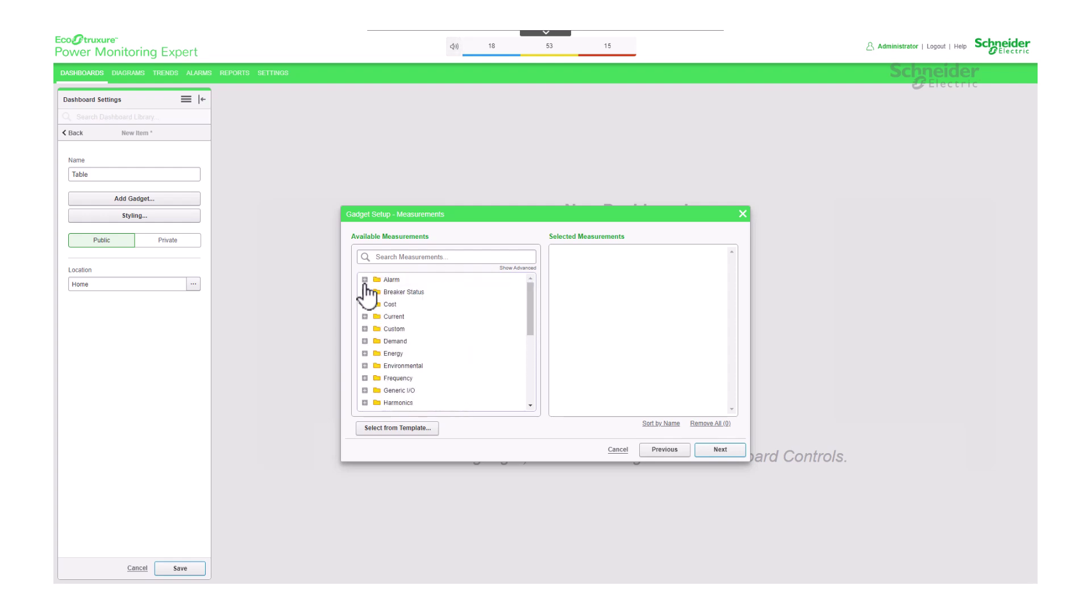
left_click(365, 316)
mouse_move(531, 291)
left_mouse_down()
mouse_move(530, 346)
mouse_move(531, 281)
left_mouse_up()
left_click(365, 316)
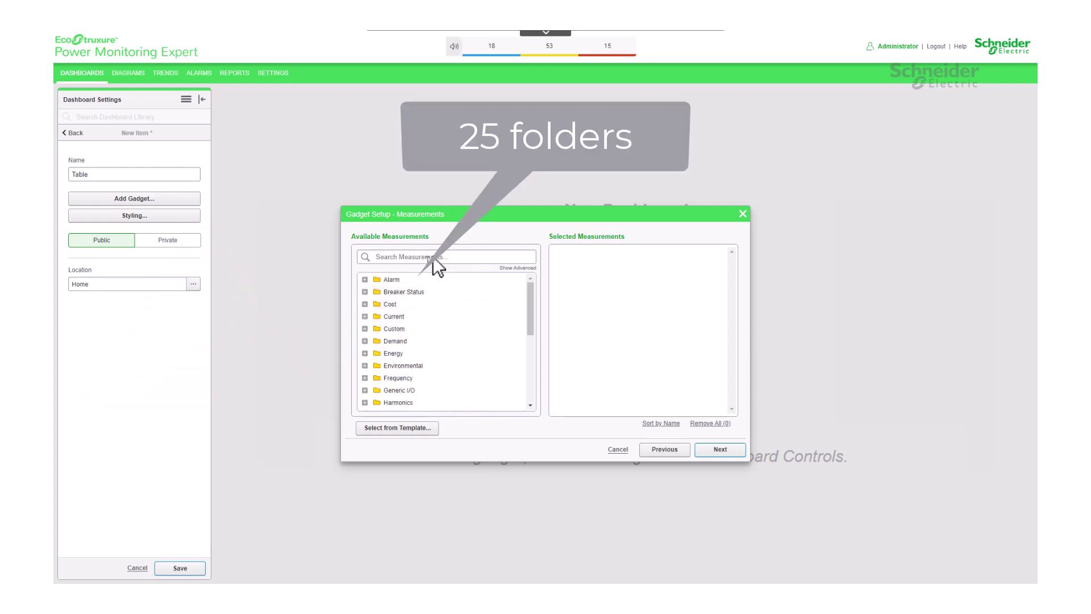
left_click(433, 257)
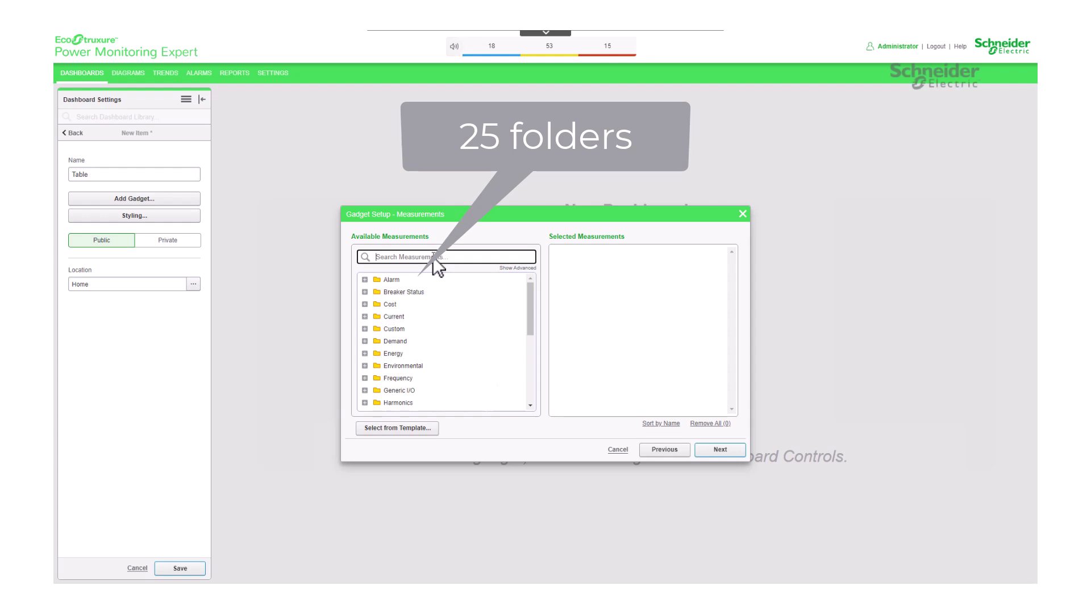
type("Current")
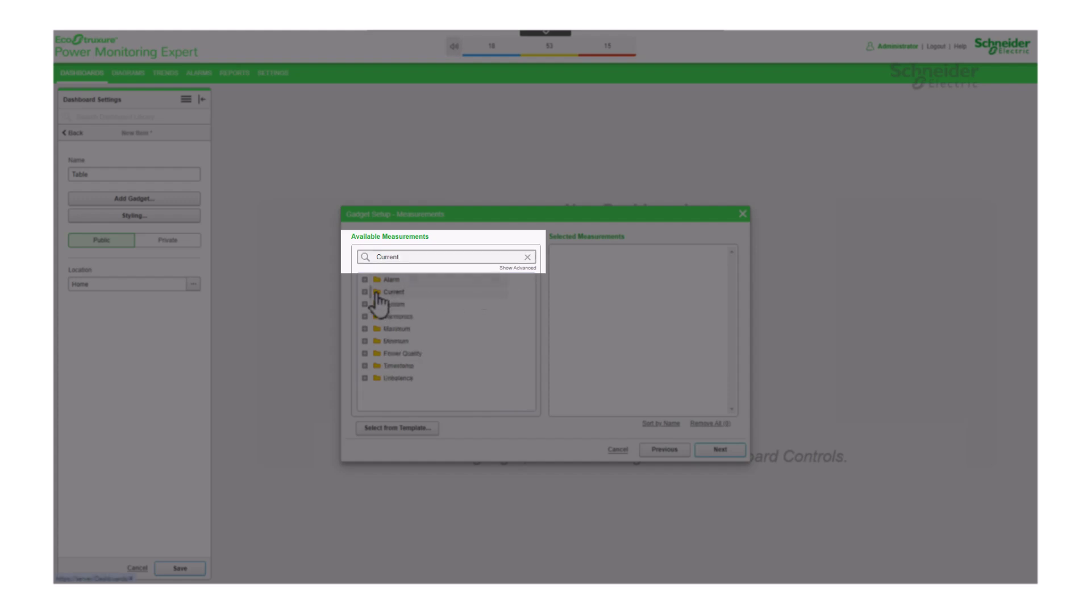
left_click(366, 292)
left_click(366, 292)
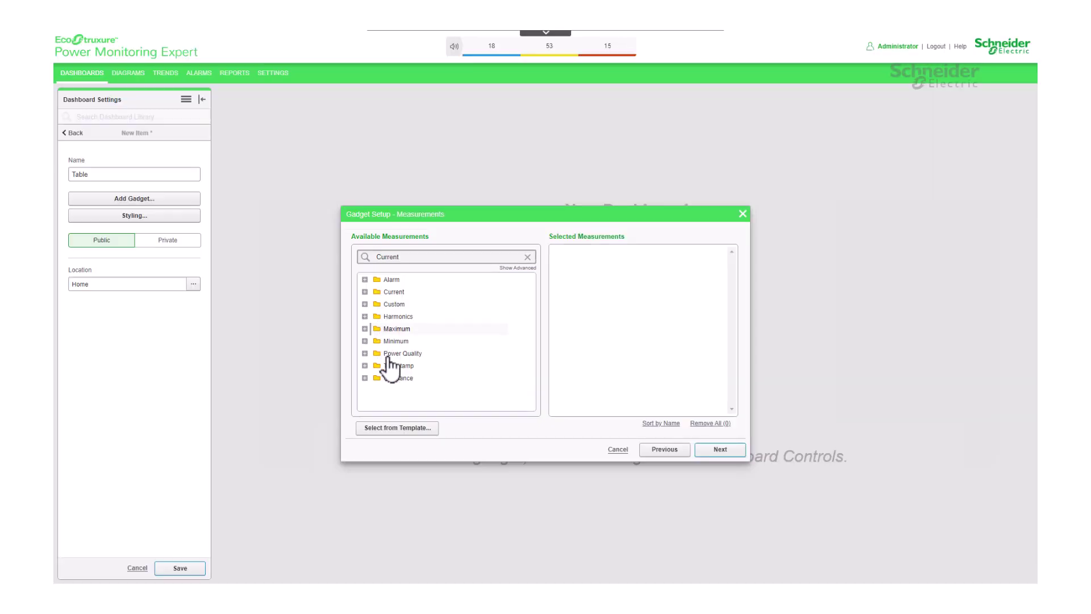
left_click(527, 257)
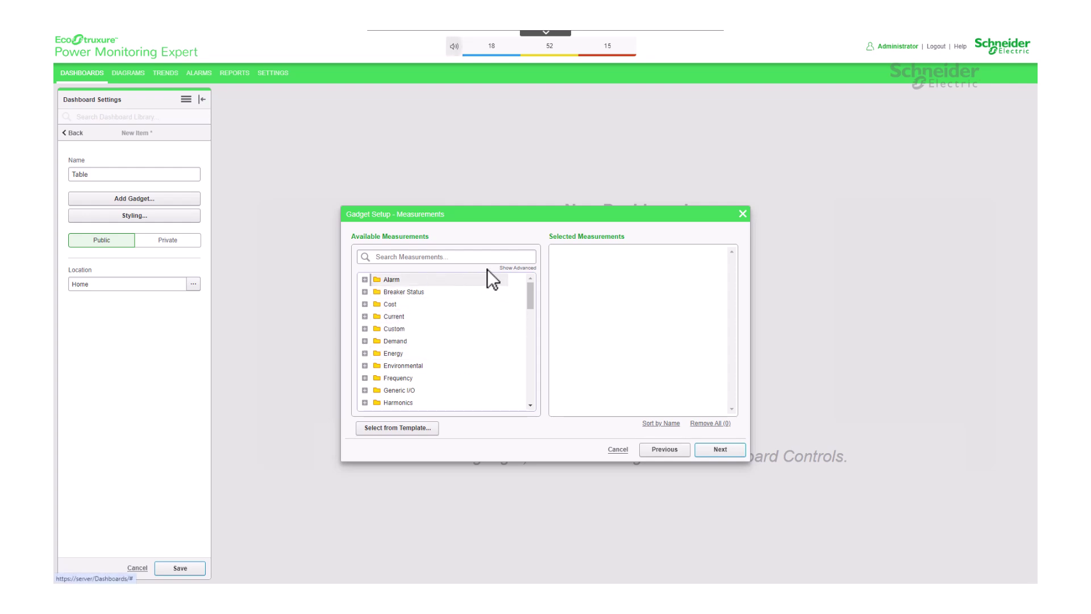
- Filter the measurement list to Electricity type, showing only Common measurements
left_click(510, 269)
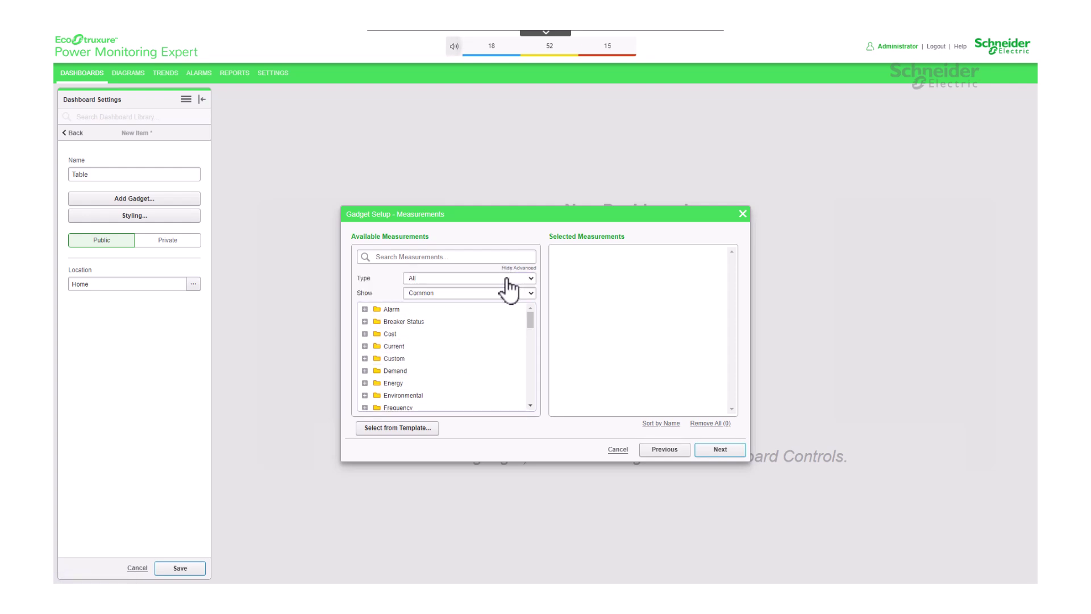
left_click(531, 279)
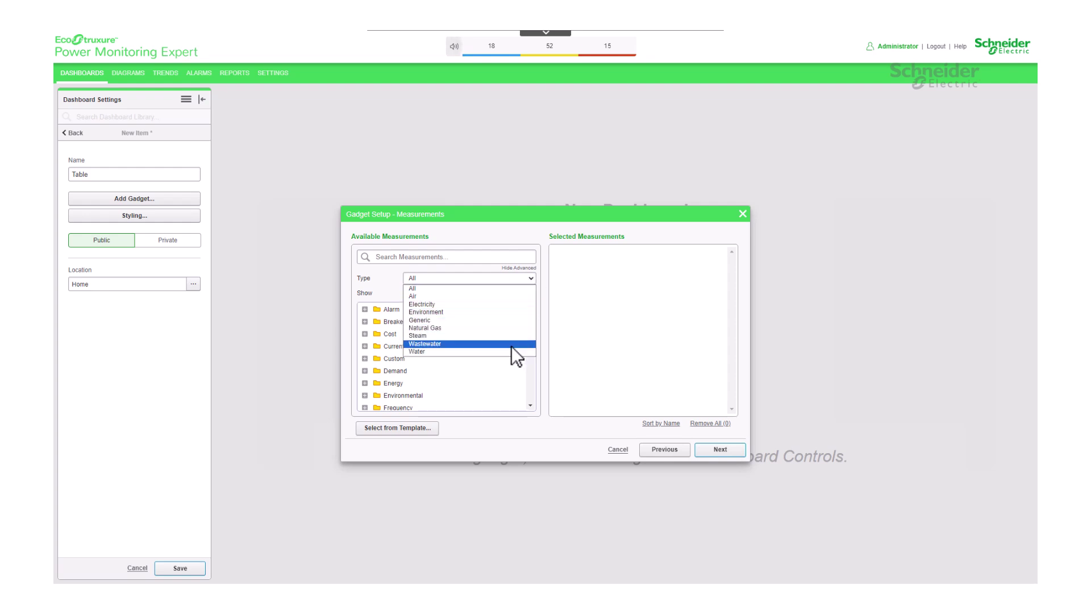
left_click(512, 307)
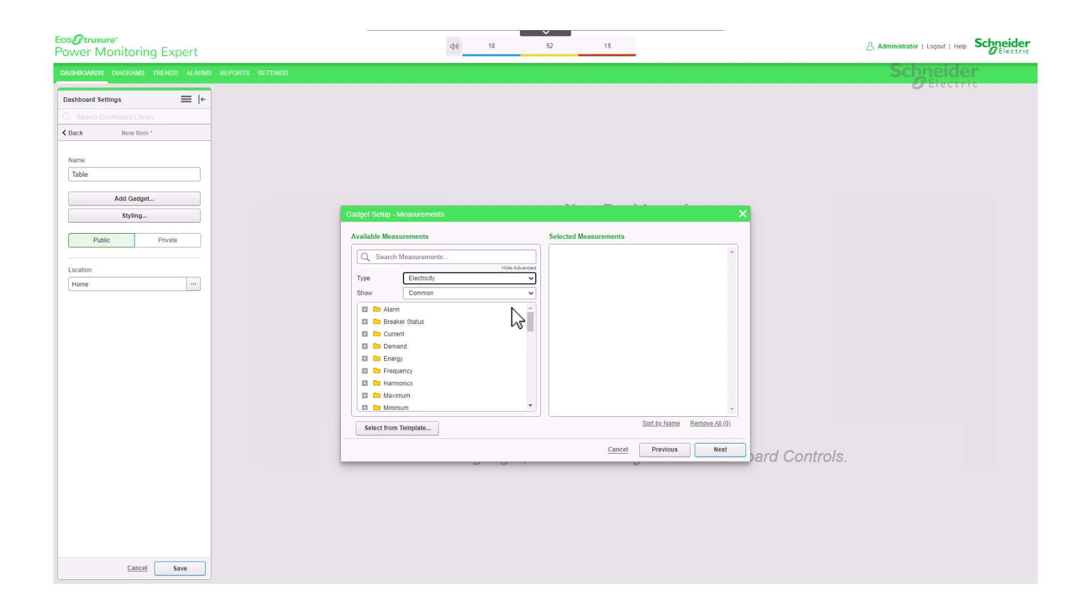
left_click(531, 294)
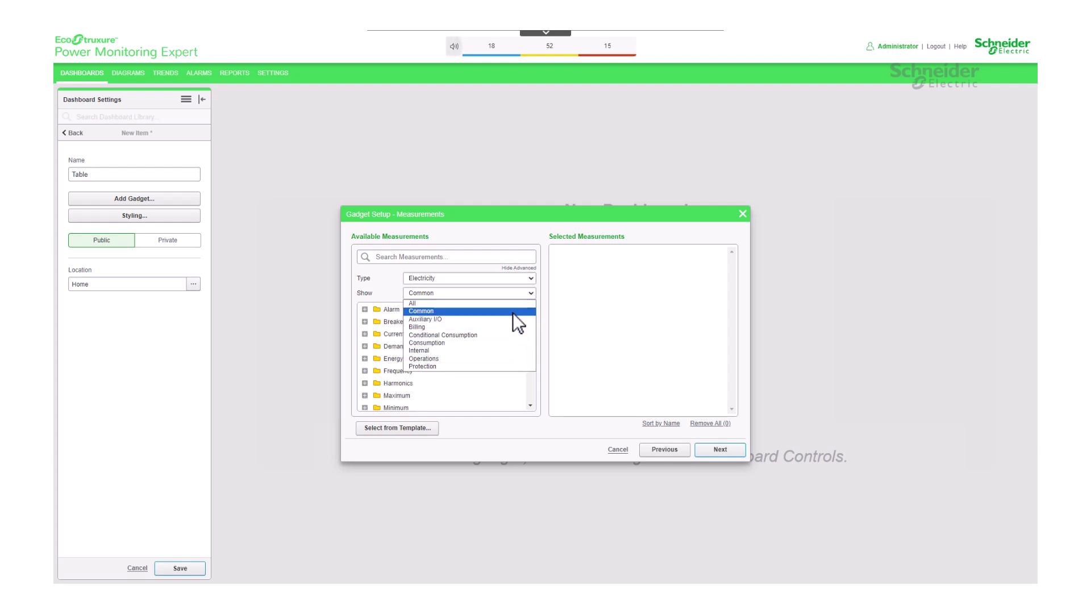
left_click(513, 314)
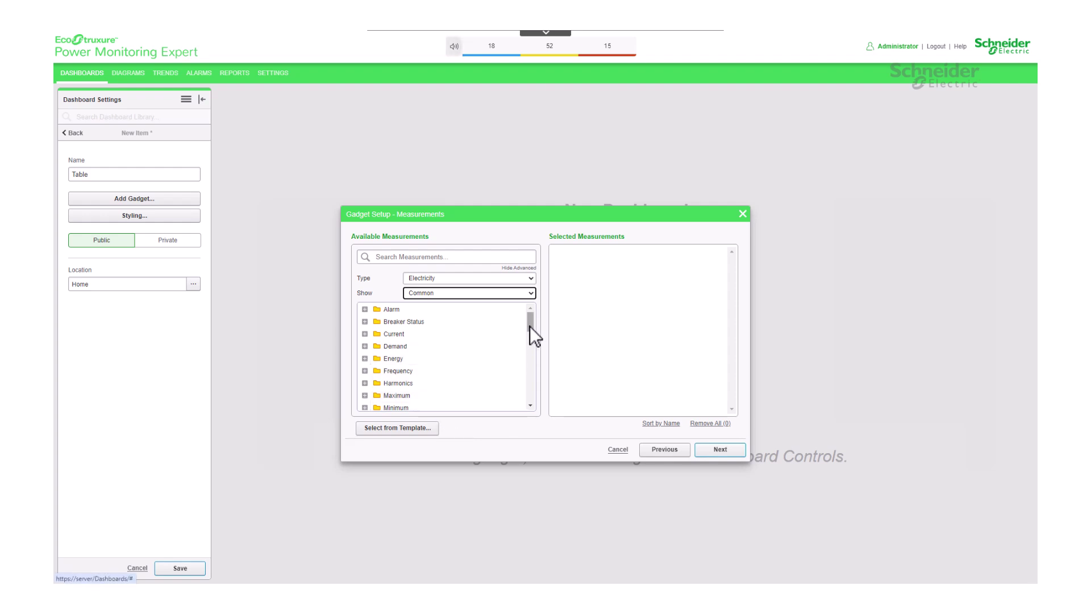
- Select Current Avg (A) and Real Energy (kWh) as table measurements
left_click(430, 431)
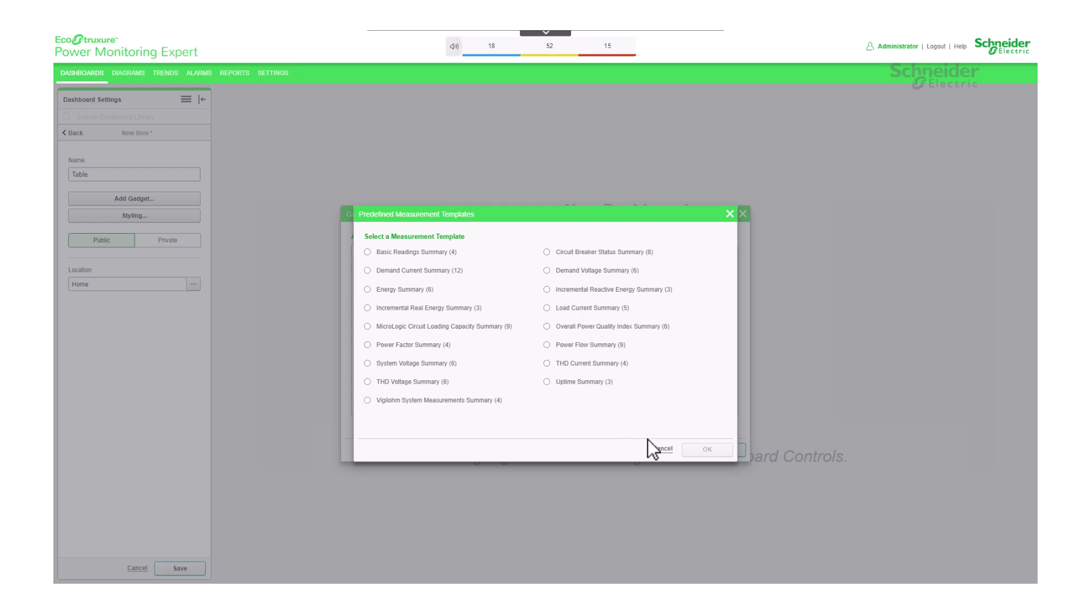
left_click(660, 449)
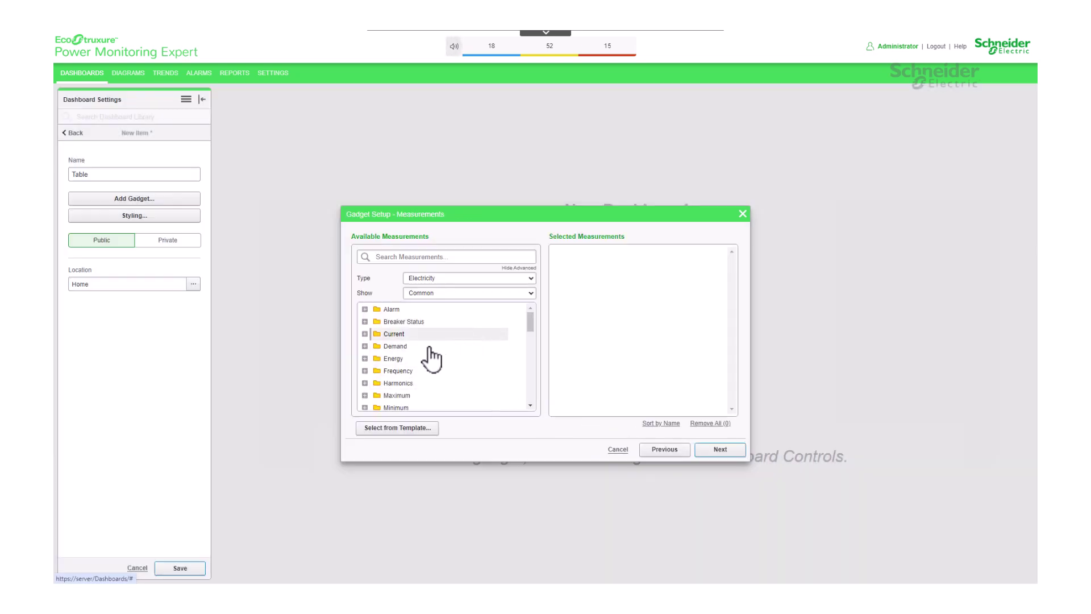
left_click(365, 333)
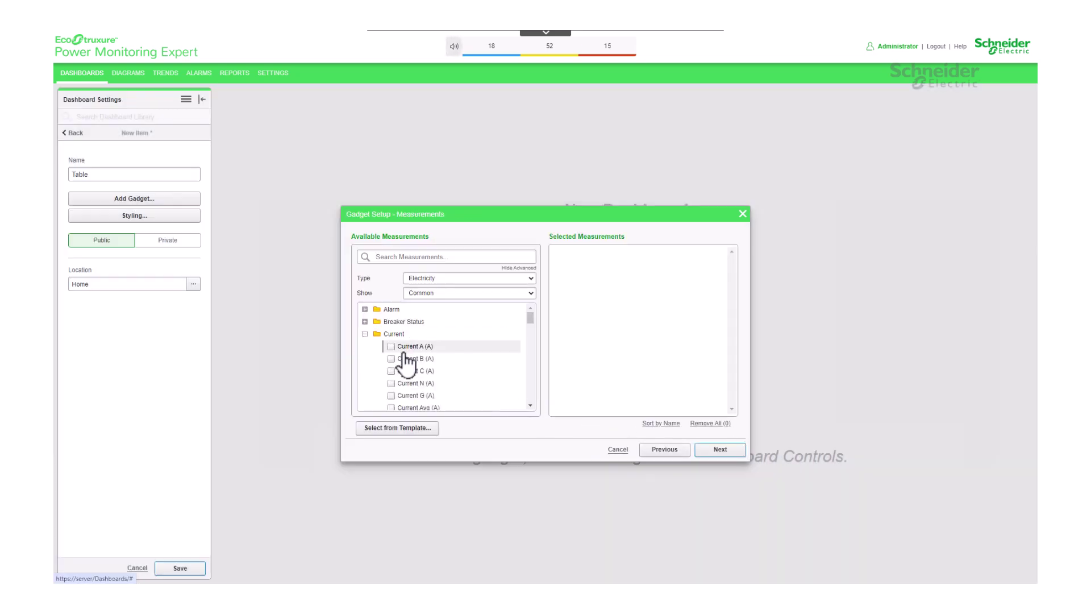
left_click_drag(530, 317, 530, 319)
left_click(391, 368)
left_click(365, 334)
left_click(365, 358)
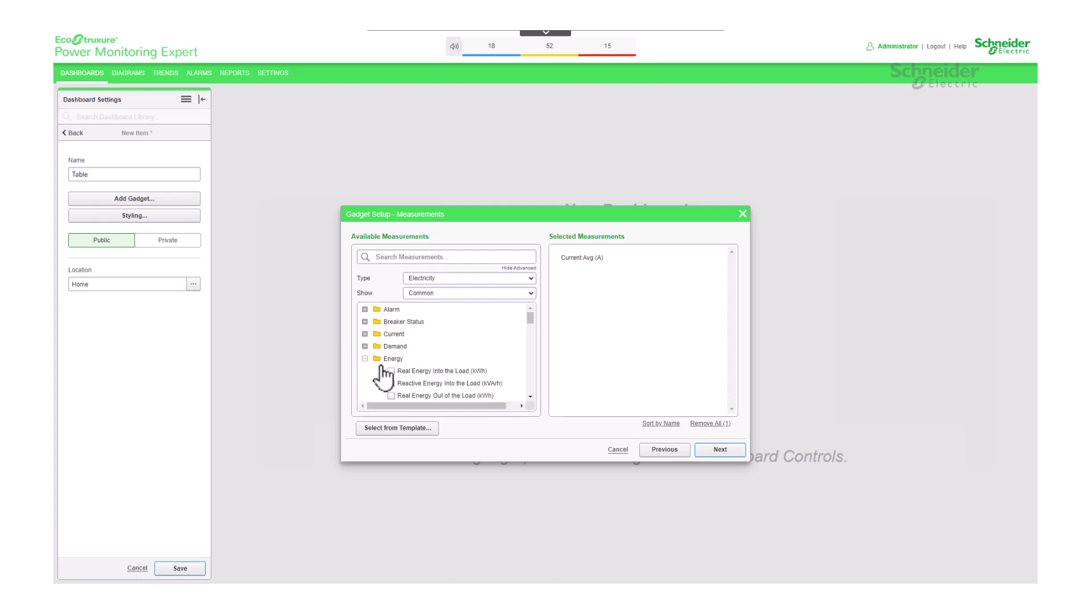
scroll(519, 397, "down", 5)
left_click(500, 372)
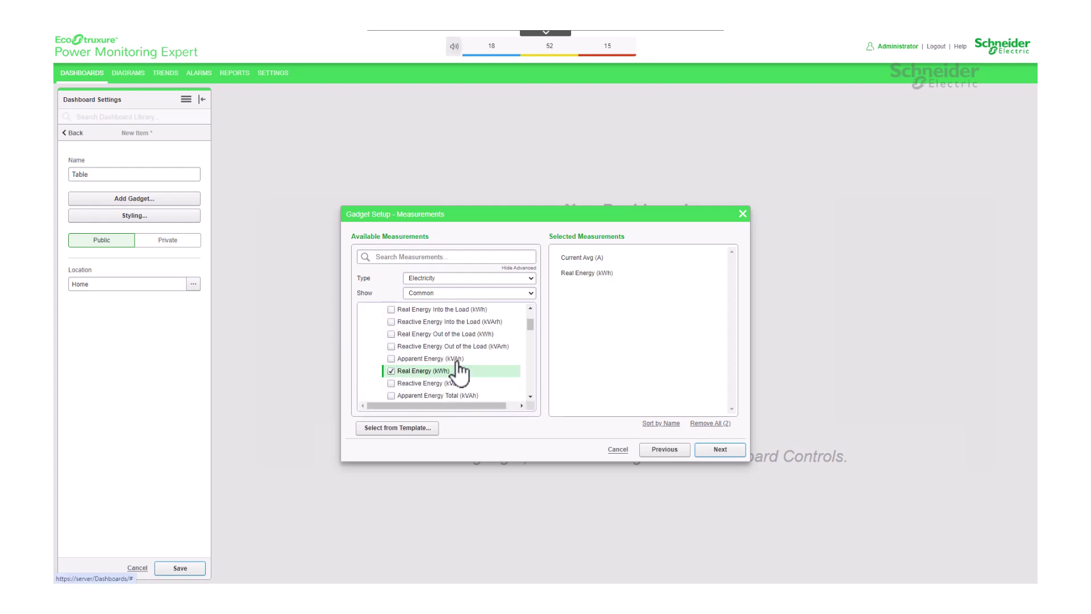
left_click(531, 308)
scroll(504, 349, "up", 3)
left_click(365, 335)
- Select Real Power (kW) and Voltage L-L Avg (V) as table measurements
left_click(365, 395)
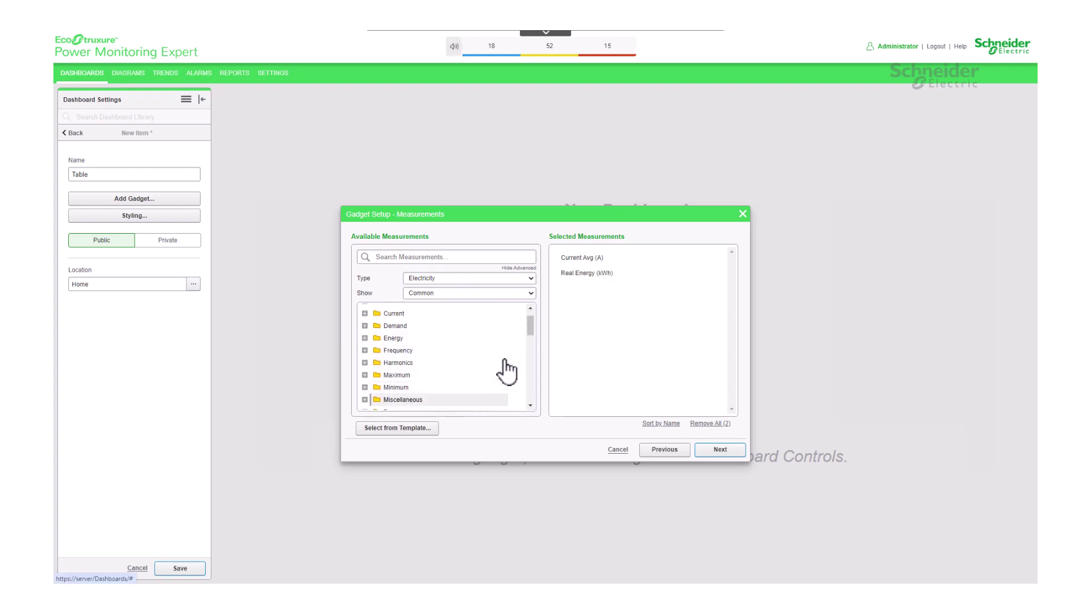
scroll(534, 341, "down", 3)
scroll(529, 341, "down", 3)
left_click(391, 385)
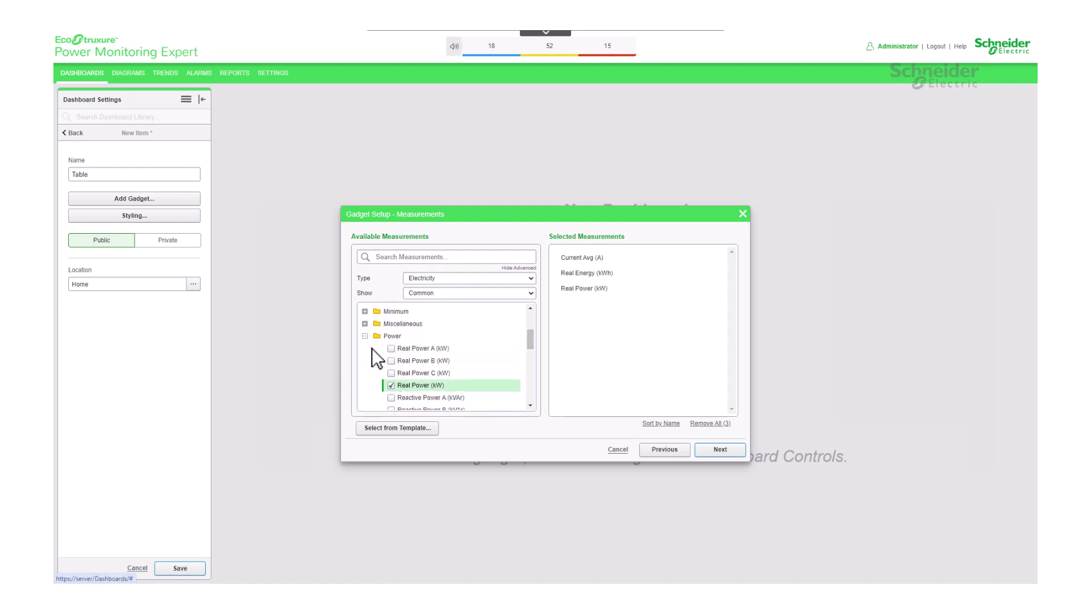
left_click(365, 335)
left_click(365, 398)
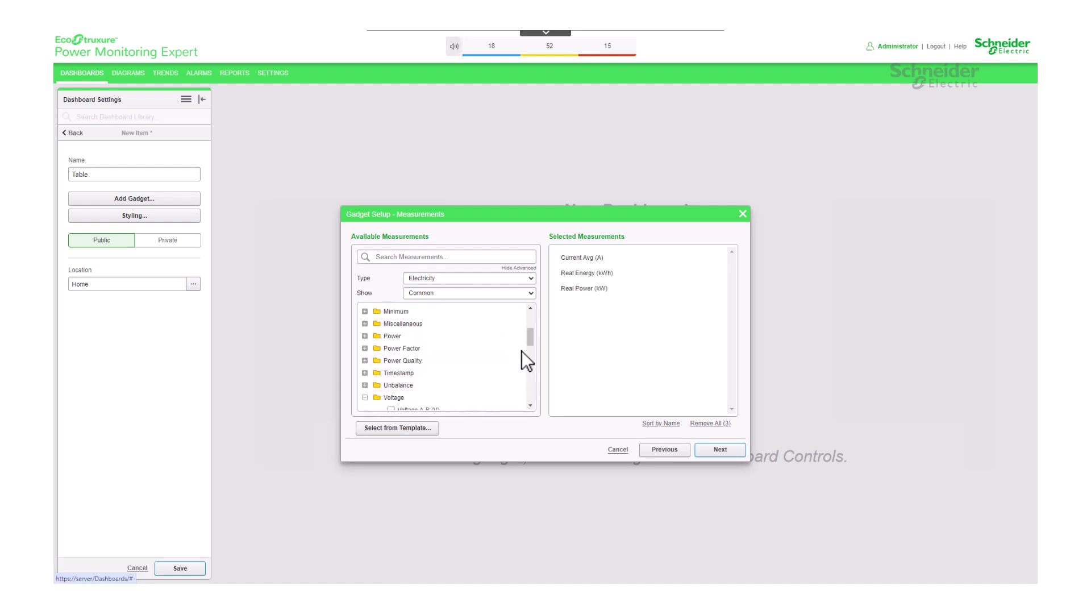
scroll(530, 349, "down", 3)
left_click(391, 381)
left_click(364, 334)
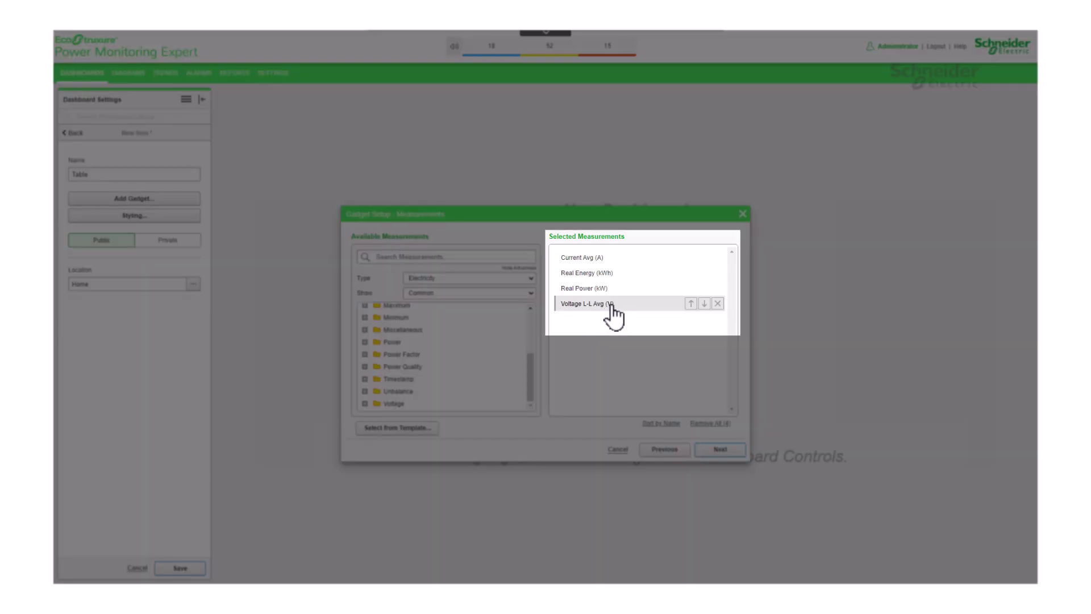
- Reorder the measurements to Voltage L-L Avg, Current Avg, Real Power, Real Energy
left_click(691, 304)
left_click(692, 288)
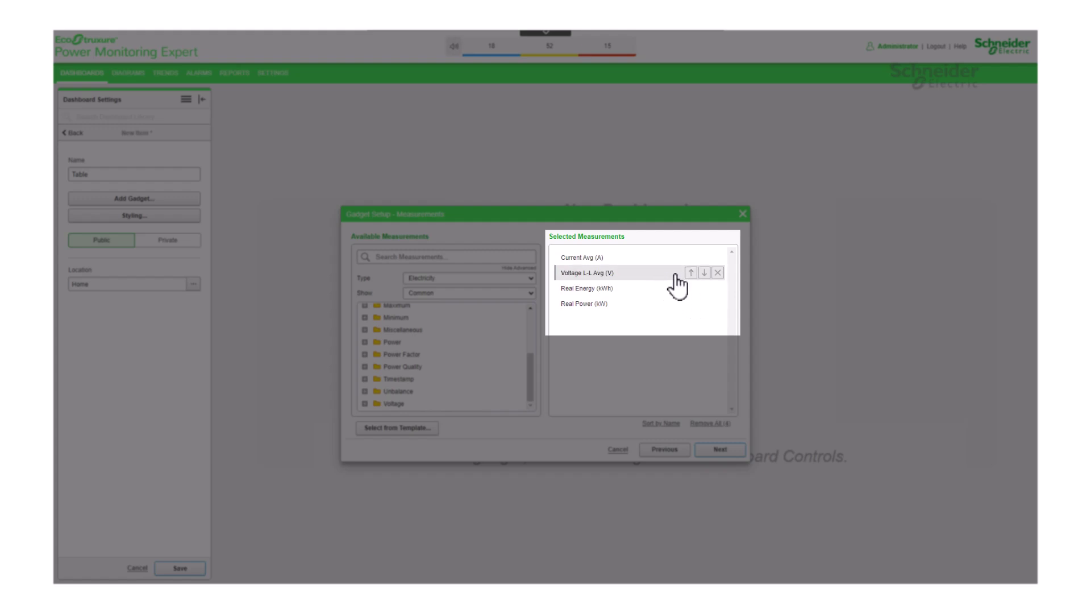
left_click(691, 273)
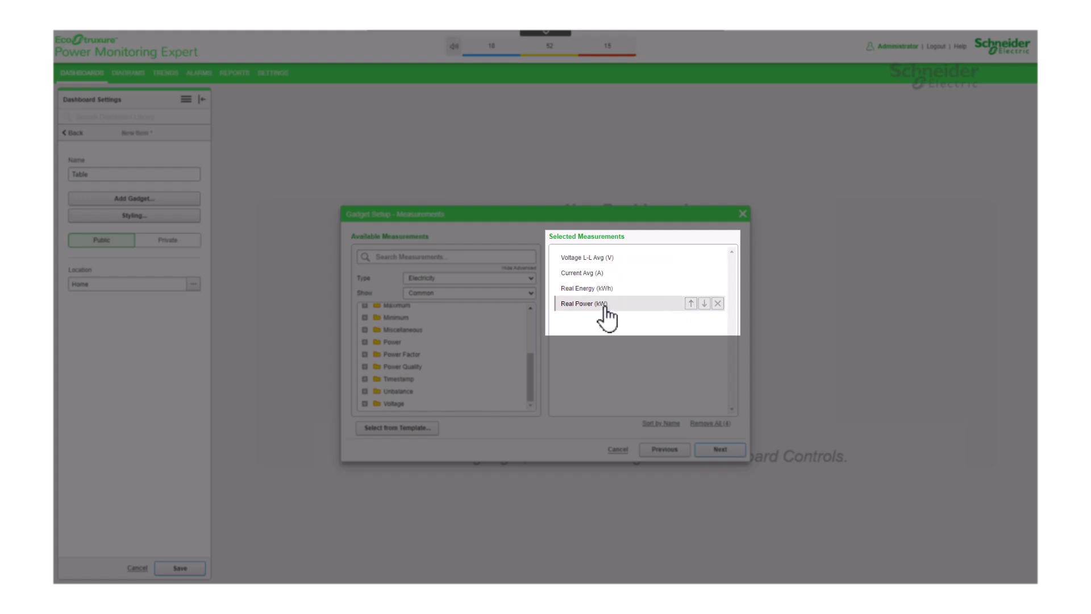
left_click(691, 303)
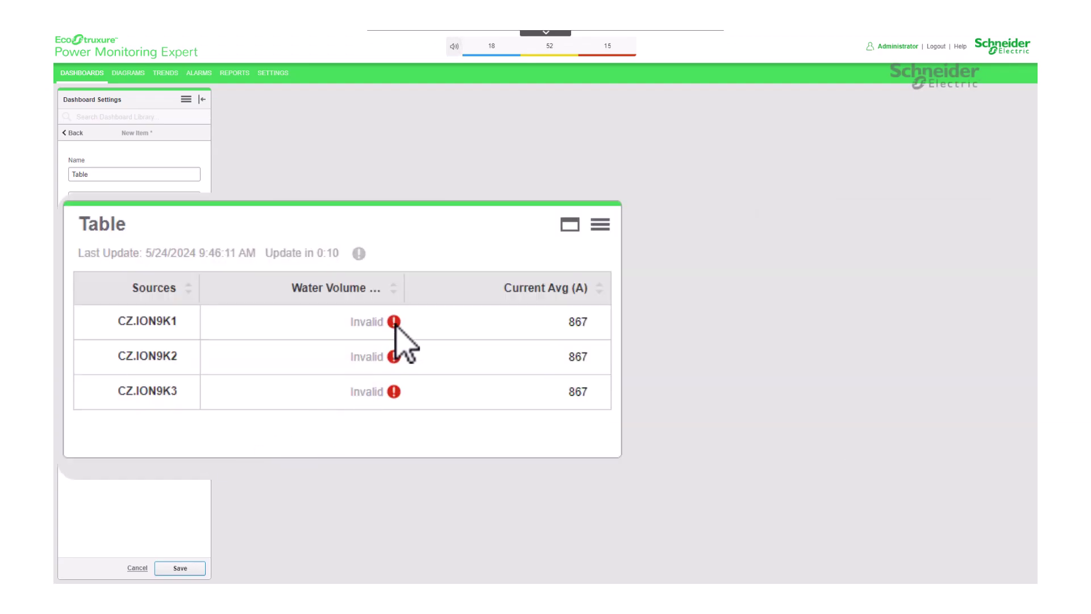
mouse_move(396, 324)
mouse_move(396, 392)
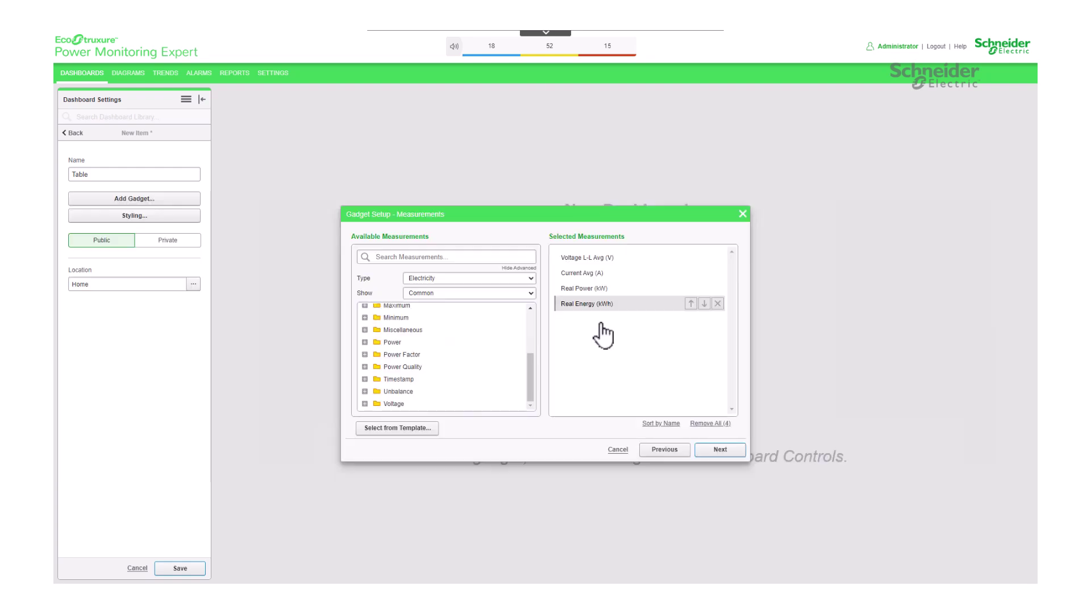
- Filter the available sources to PM8000 devices
left_click(733, 451)
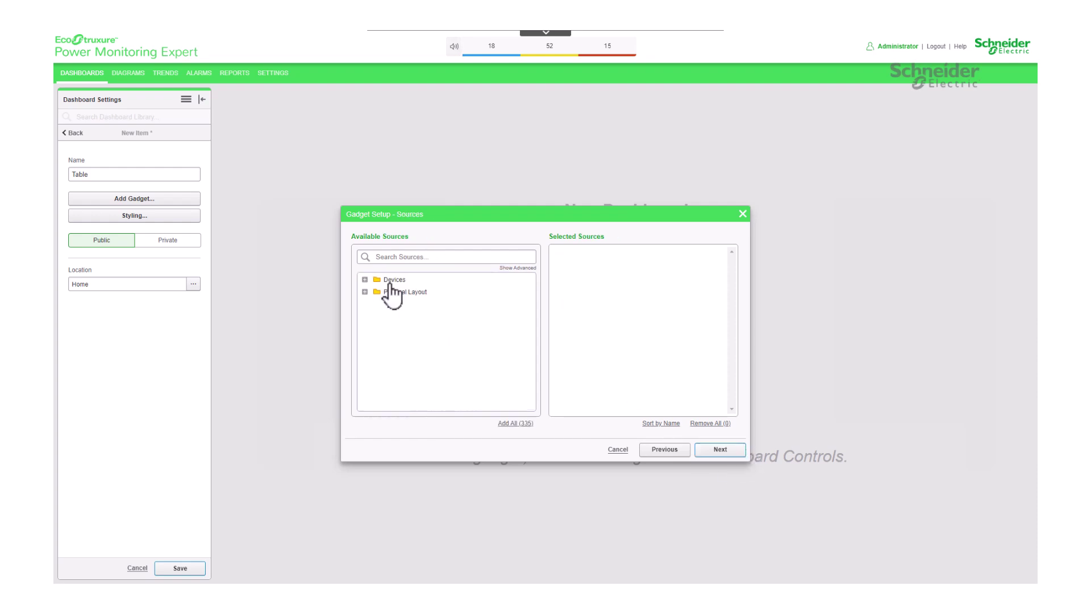
left_click(533, 270)
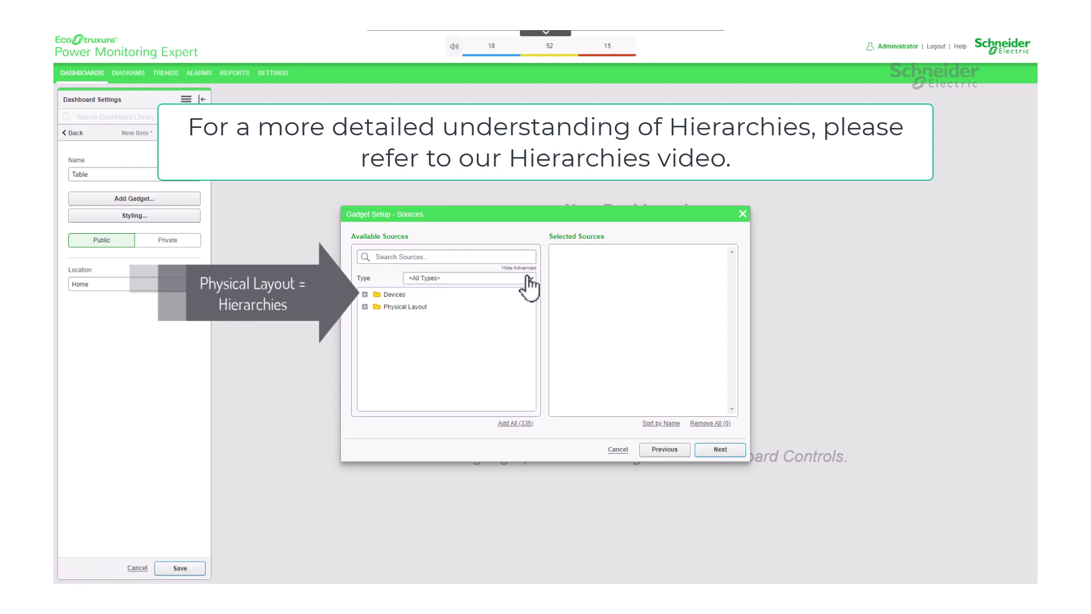
left_click(511, 278)
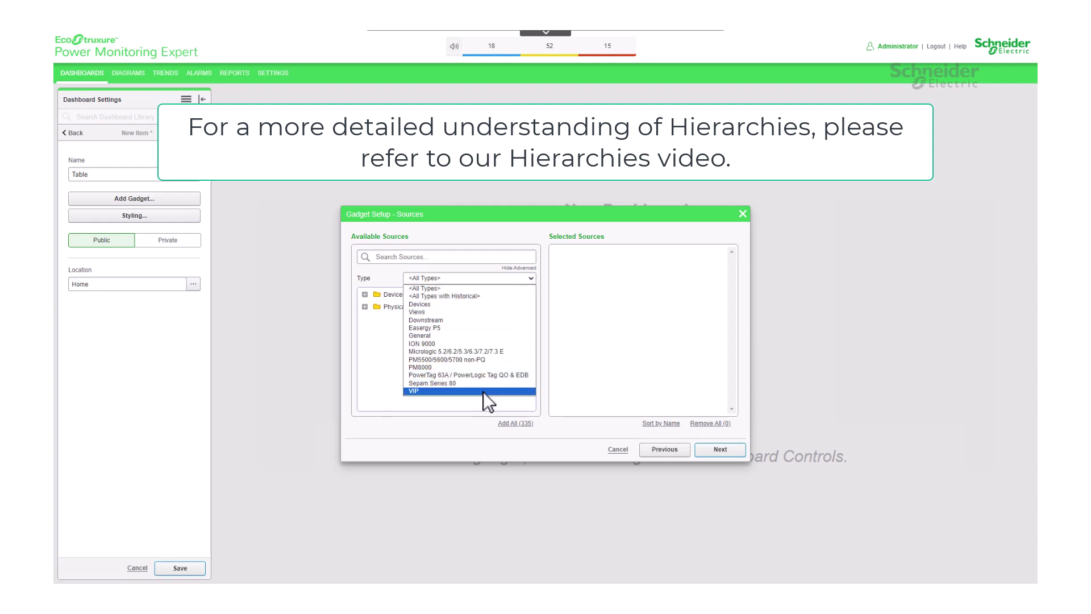
left_click(480, 370)
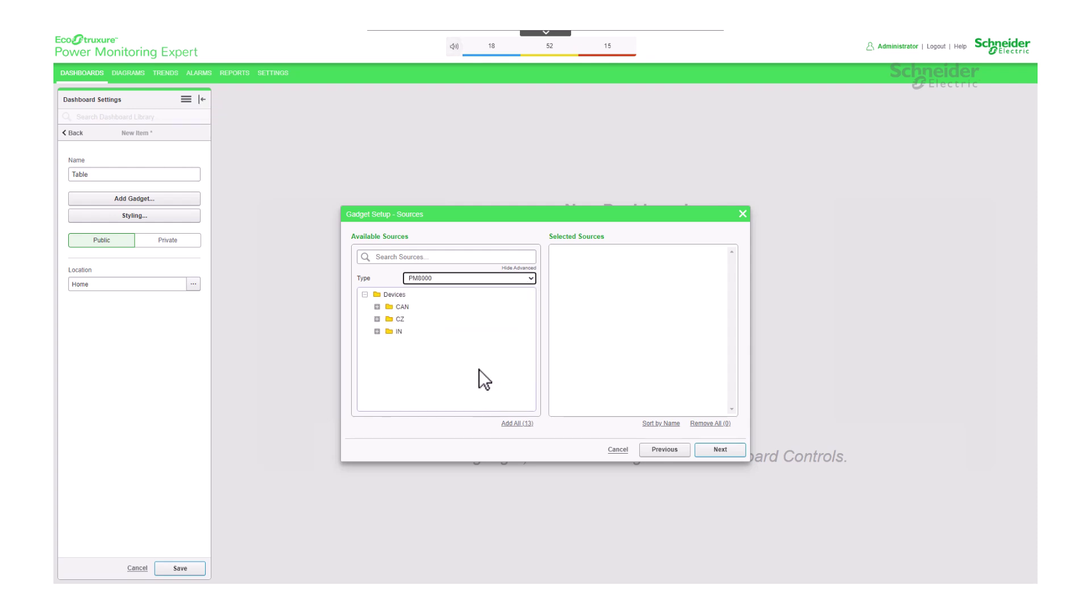
- Select the CAN meters PM8K1, PM8K2, PM8K3 and PM8K4 as sources
left_click(377, 306)
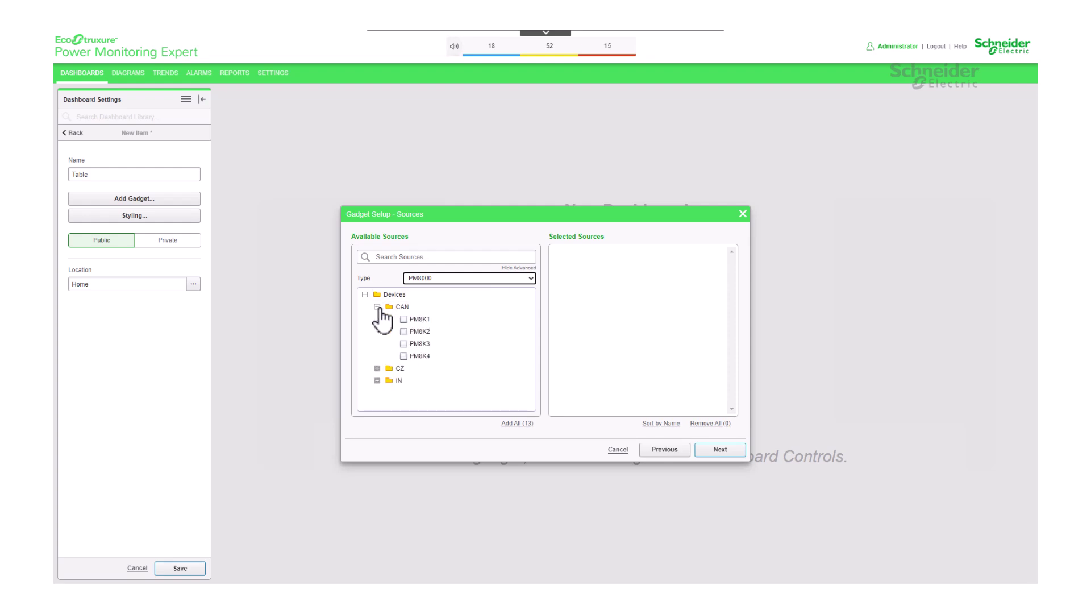
left_click(404, 319)
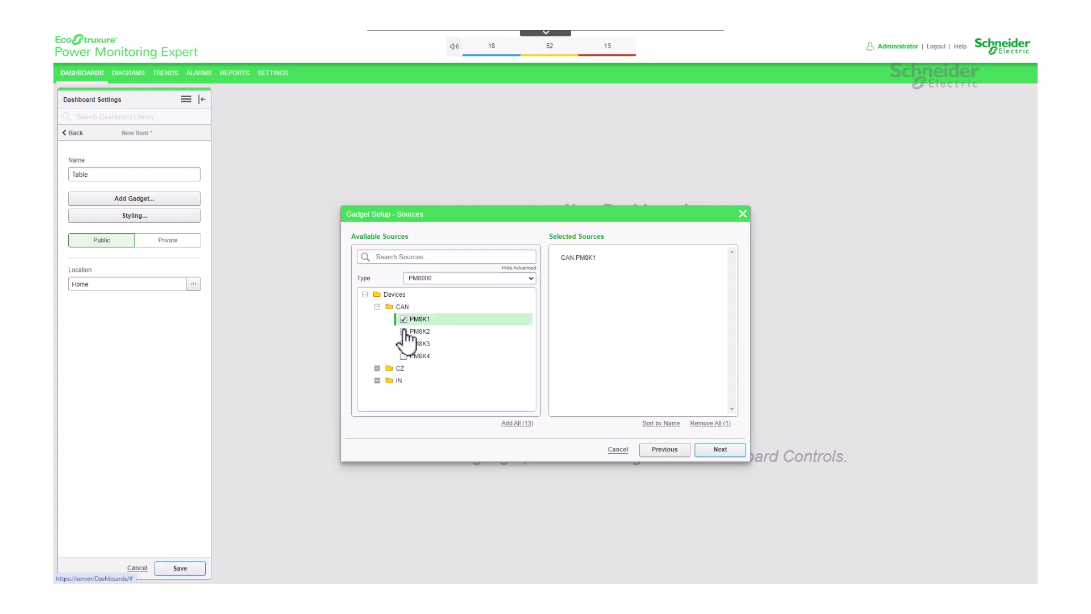
left_click(403, 331)
left_click(403, 343)
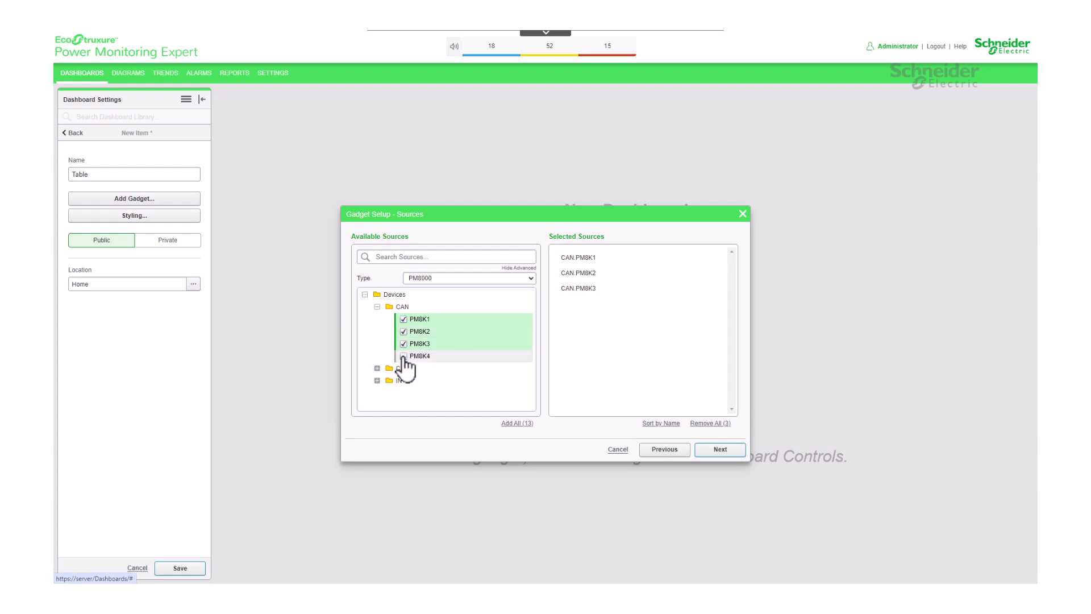
left_click(404, 356)
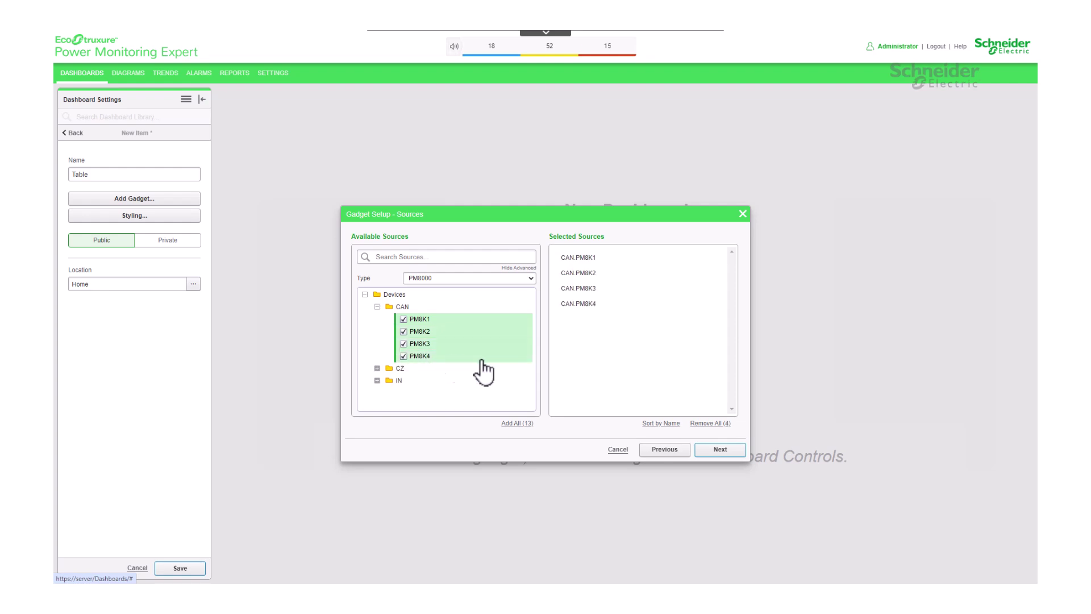
left_click(720, 450)
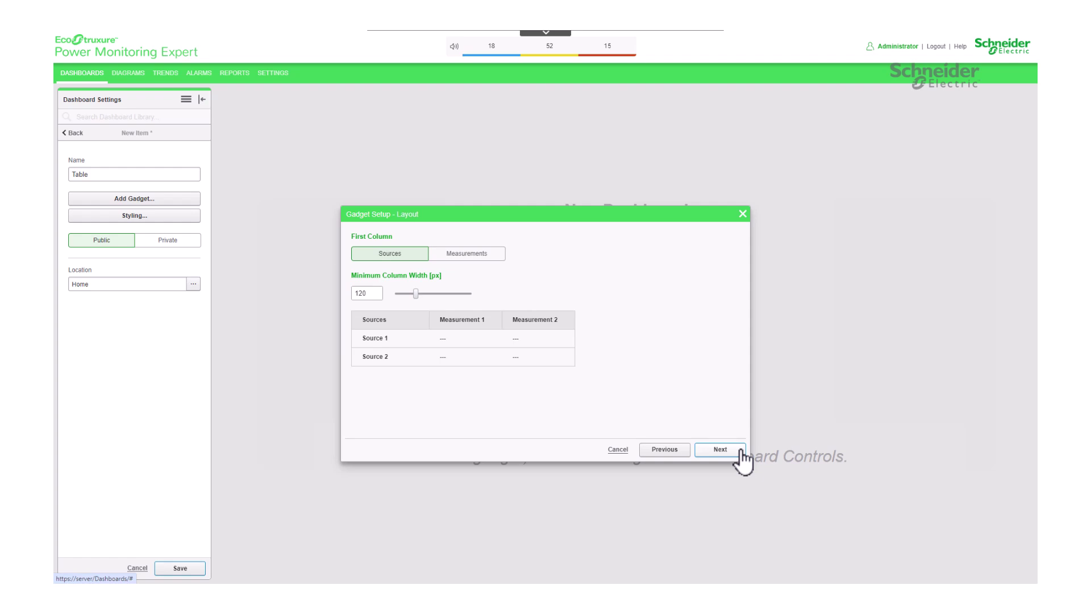
- Keep Sources as the first column and set the minimum column width to 150 px
left_click(448, 257)
left_click(421, 256)
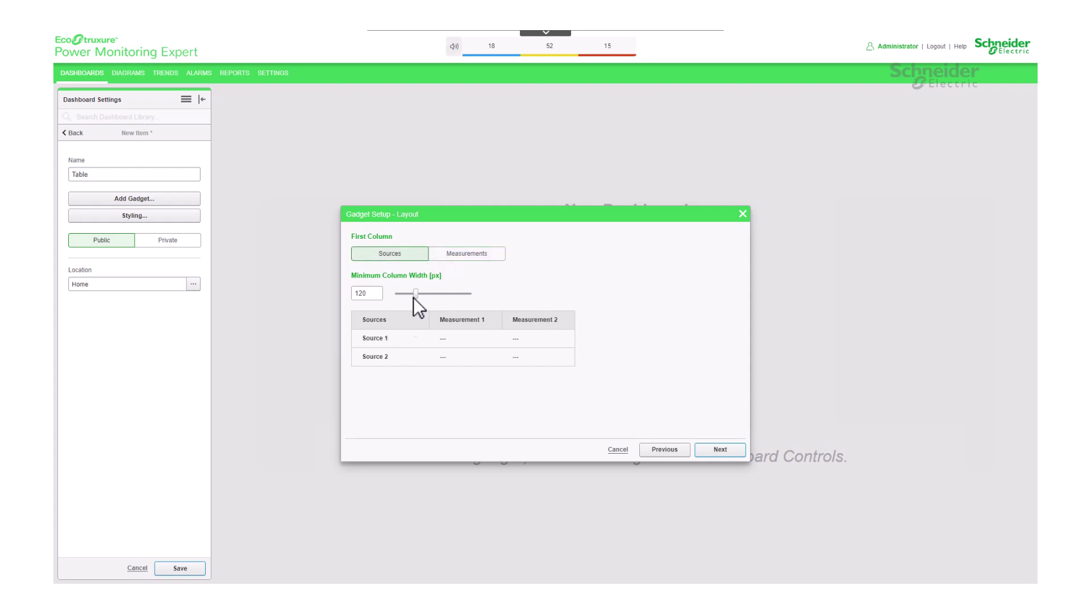
left_click(462, 255)
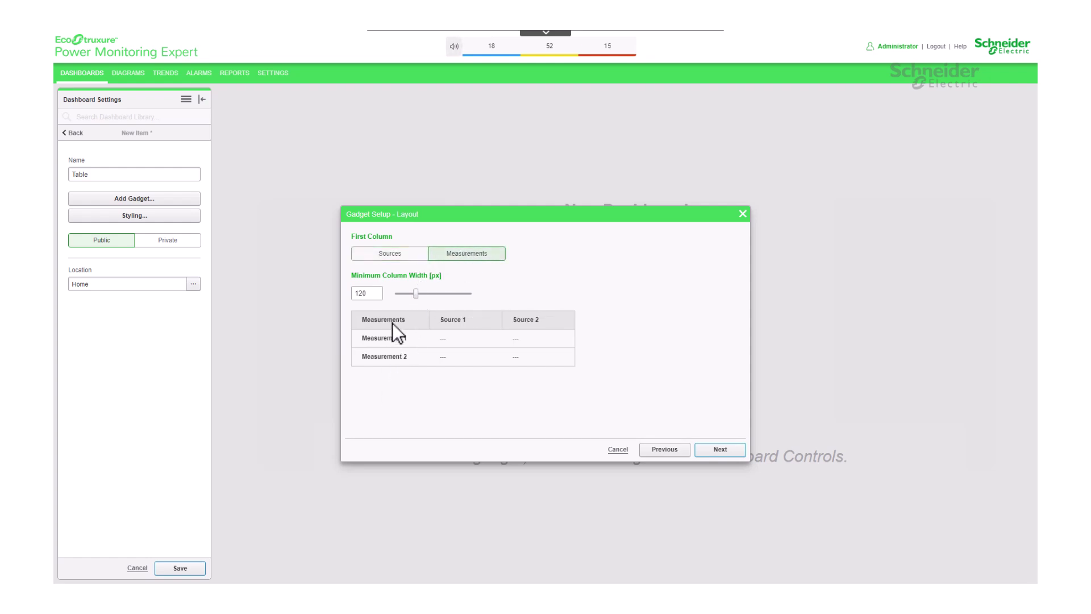
left_click(410, 264)
left_click_drag(415, 295, 428, 296)
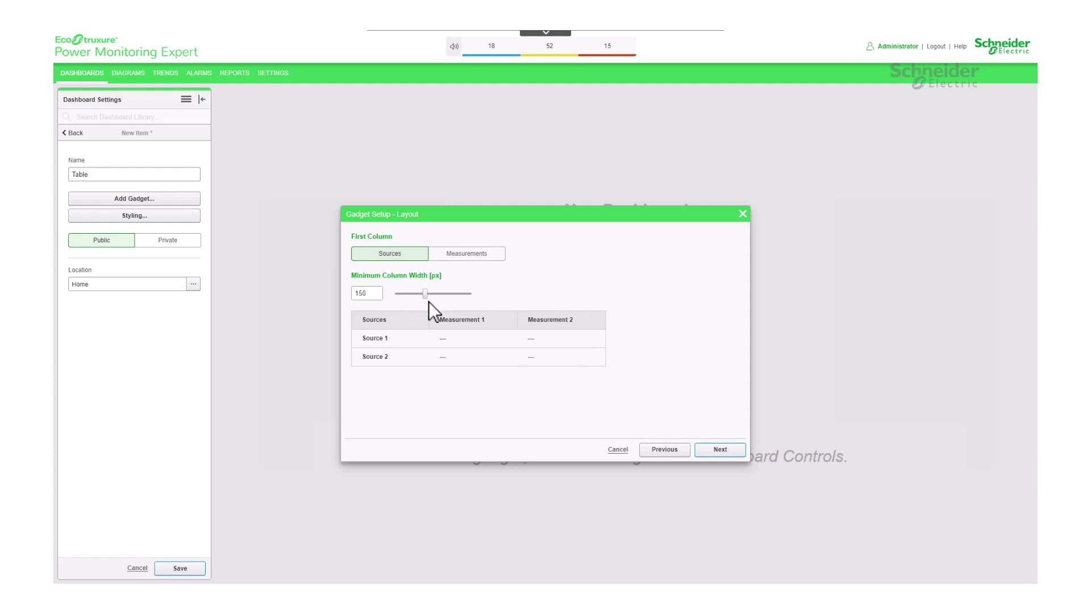
- Advance to the Calculations step without changing anything
left_click(728, 449)
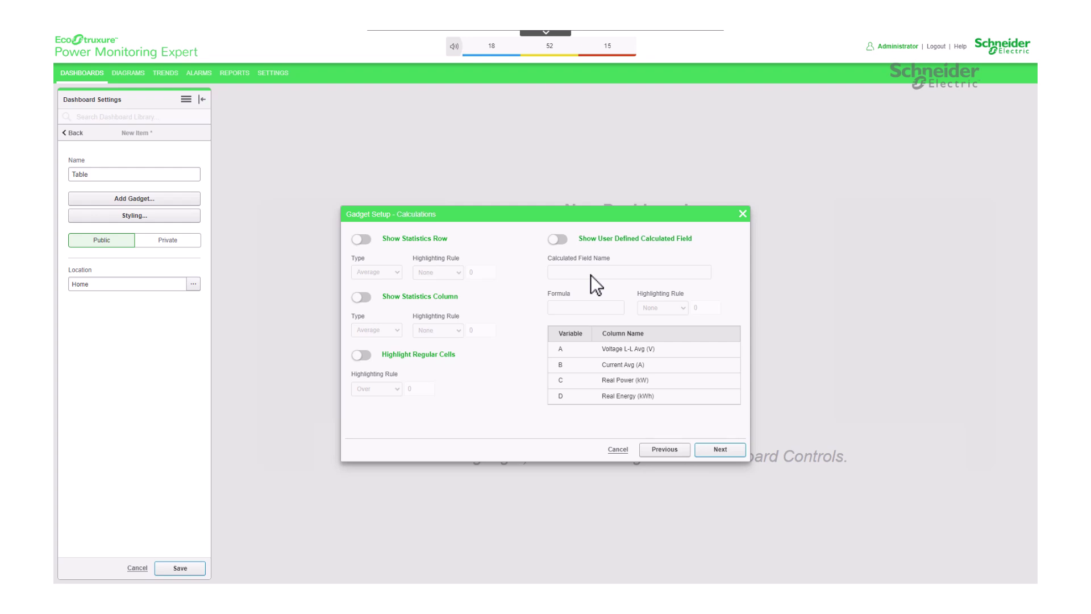
left_click(731, 452)
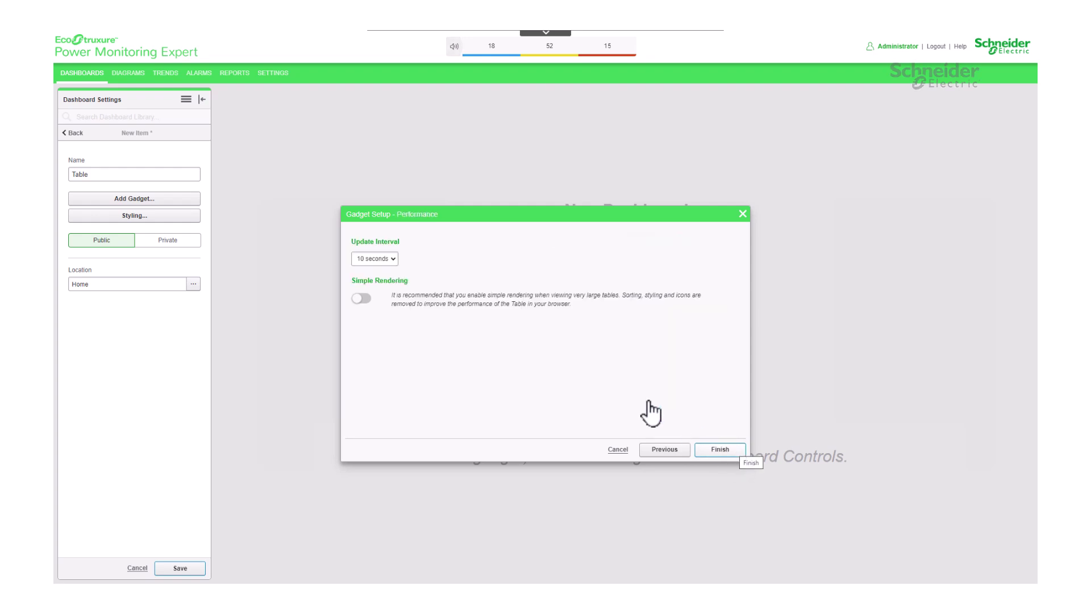
left_click(394, 260)
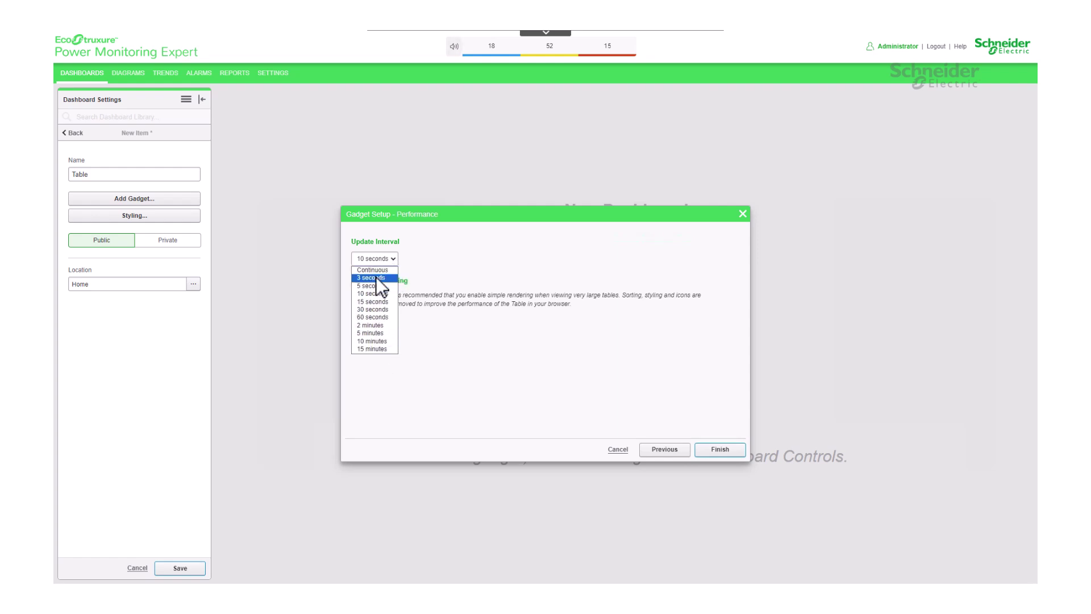
left_click(387, 294)
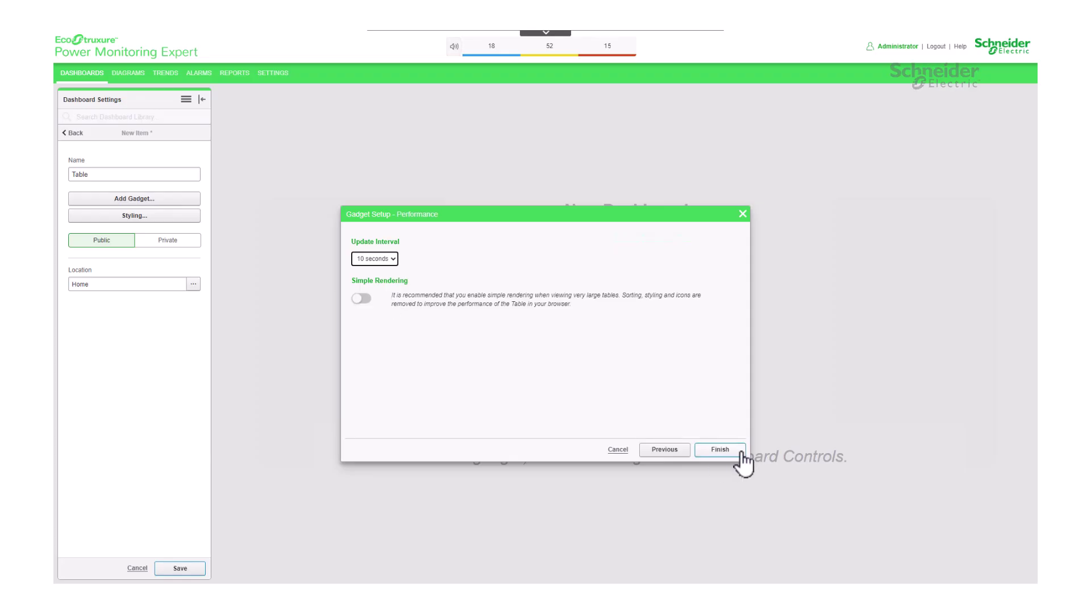
- Finish the gadget, enlarge it to show all columns, and save the Table dashboard
left_click(720, 449)
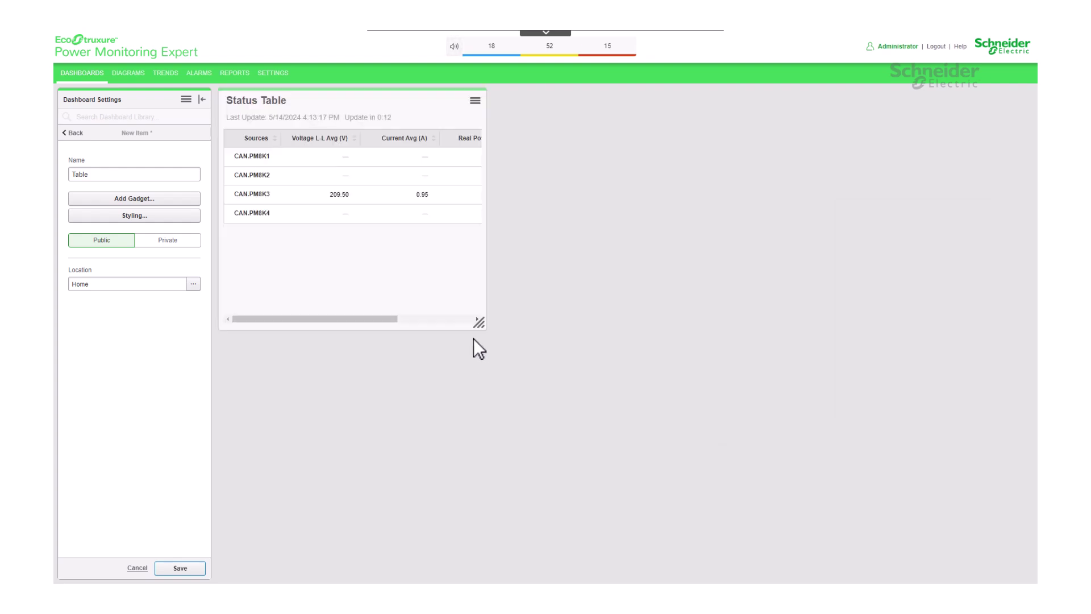
left_click_drag(481, 322, 727, 286)
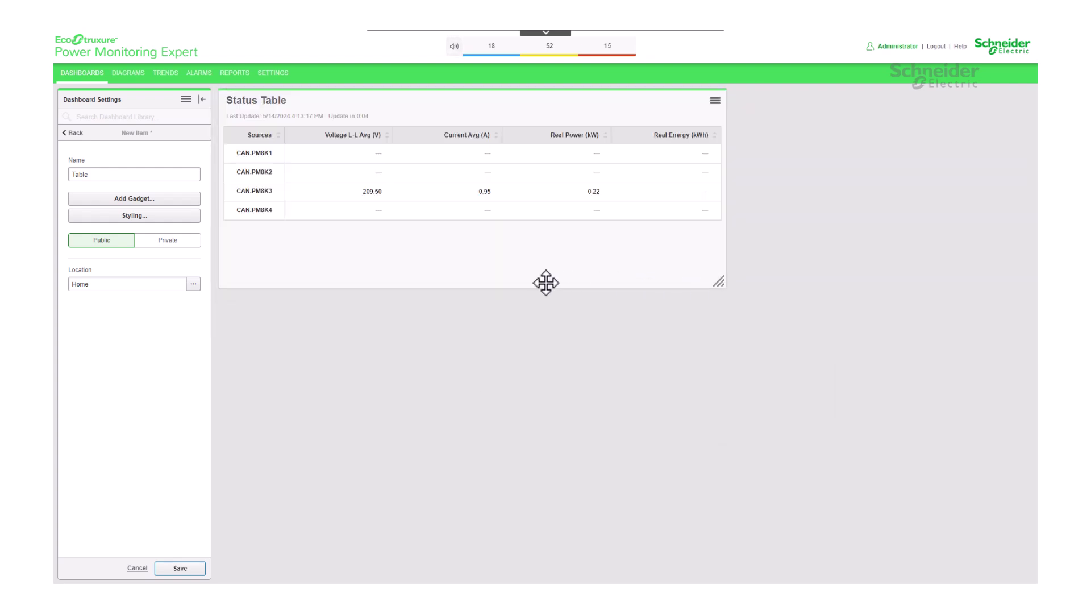
left_click(179, 567)
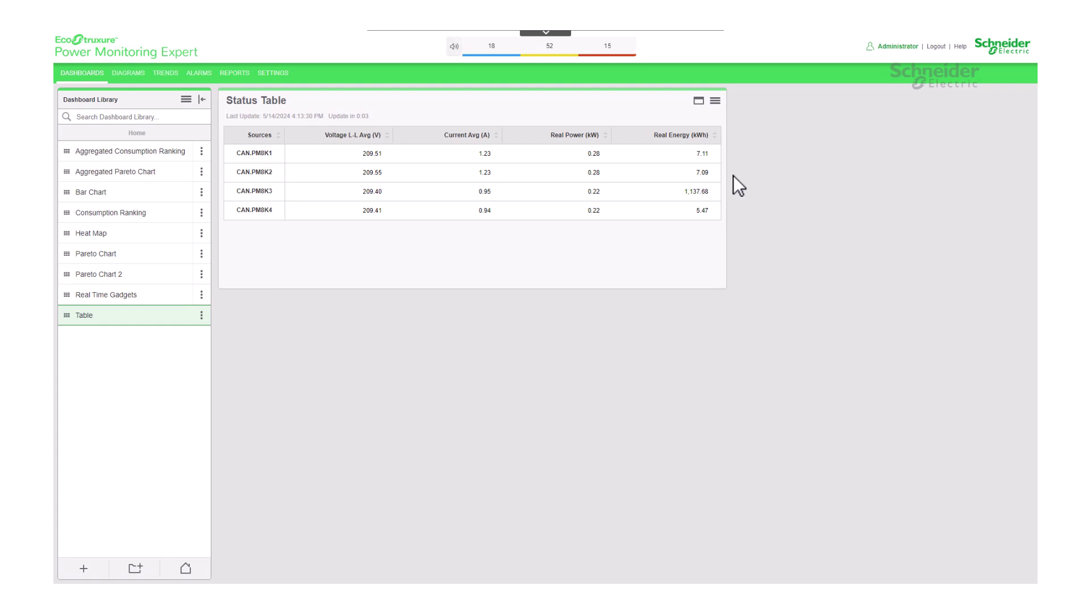
- Edit the Status Table gadget and view its Calculations tab
left_click(716, 101)
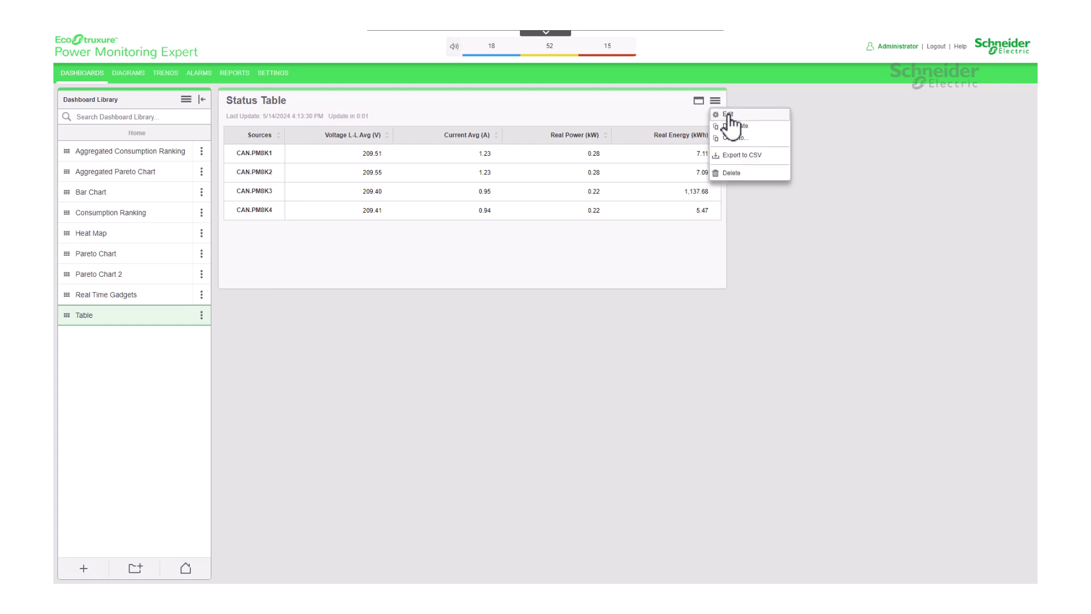
left_click(729, 115)
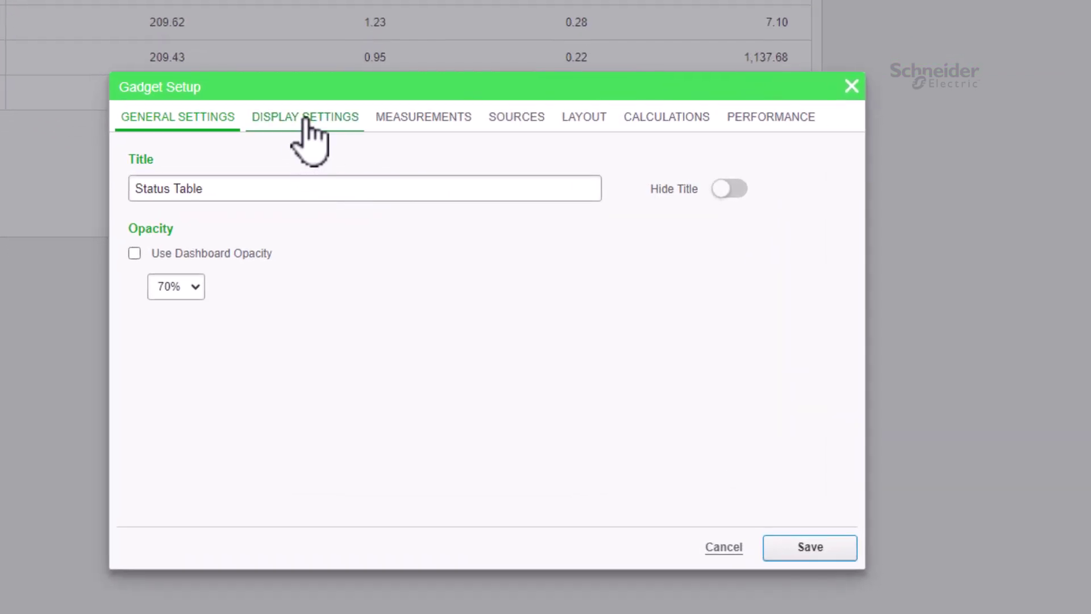
left_click(307, 119)
left_click(455, 118)
left_click(531, 118)
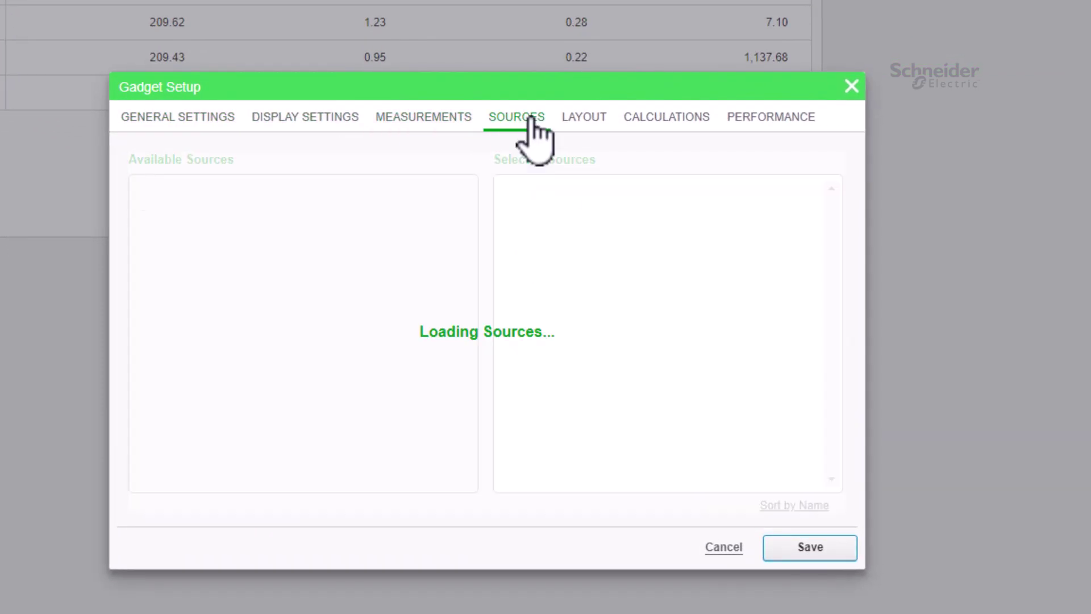
left_click(588, 126)
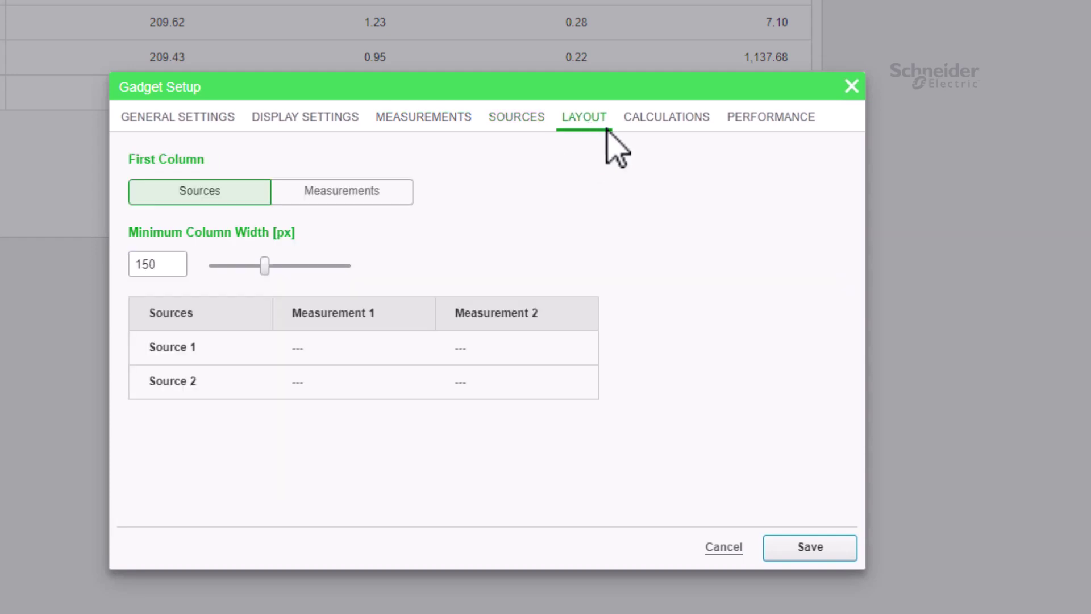
left_click(659, 119)
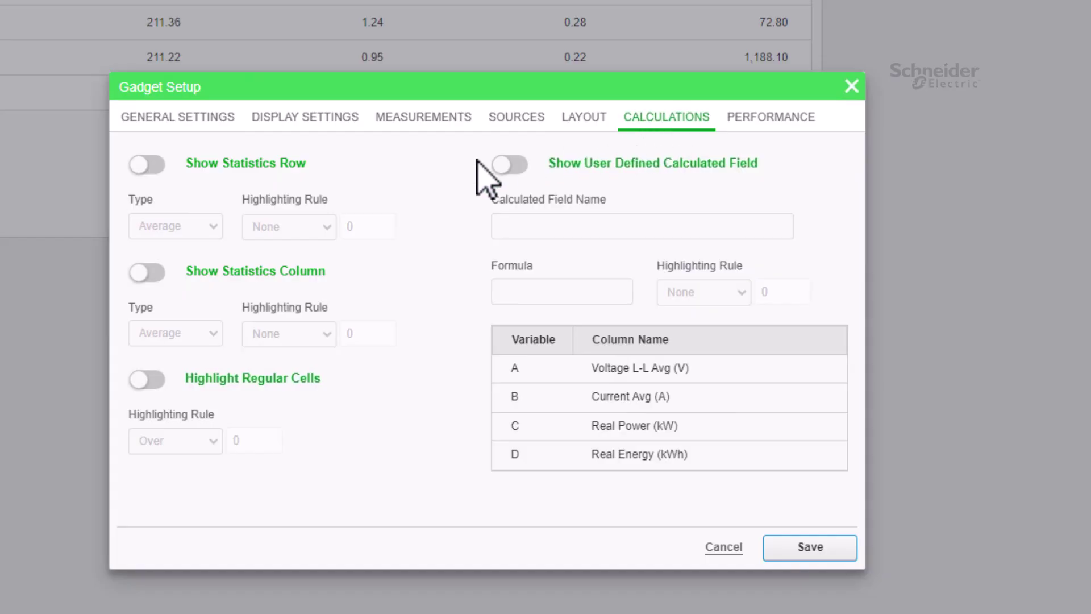
- Enable a Max statistics row that highlights values over 200, and save
left_click(160, 169)
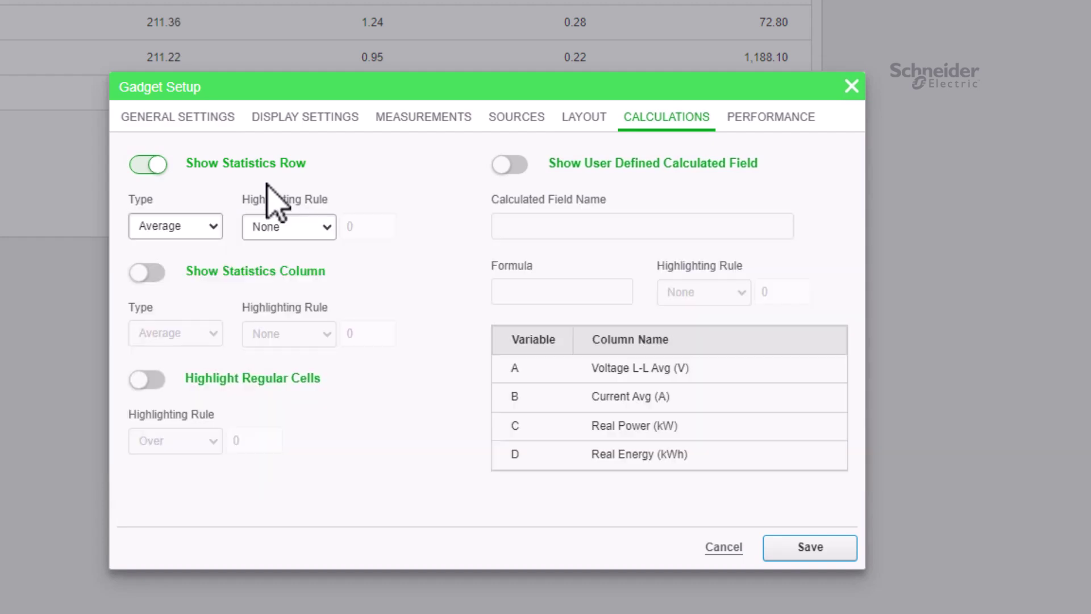
left_click(218, 228)
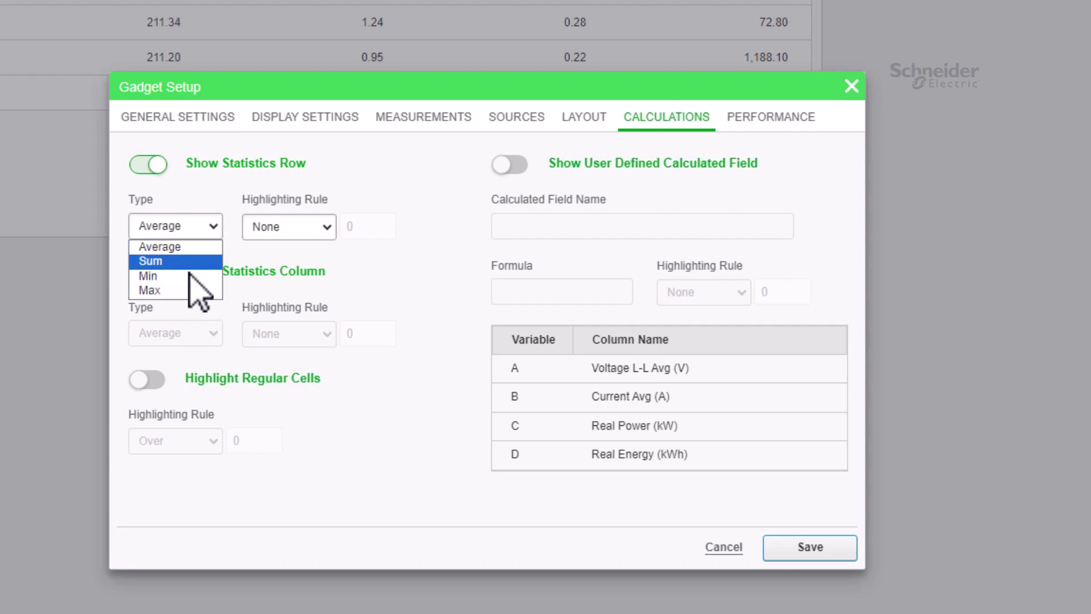
left_click(185, 290)
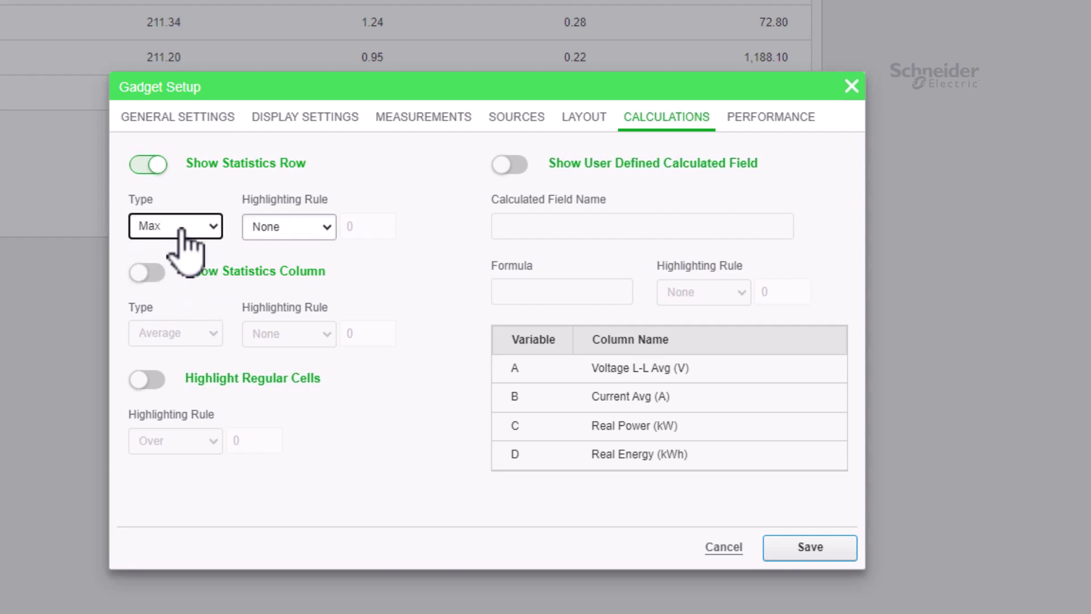
left_click(328, 228)
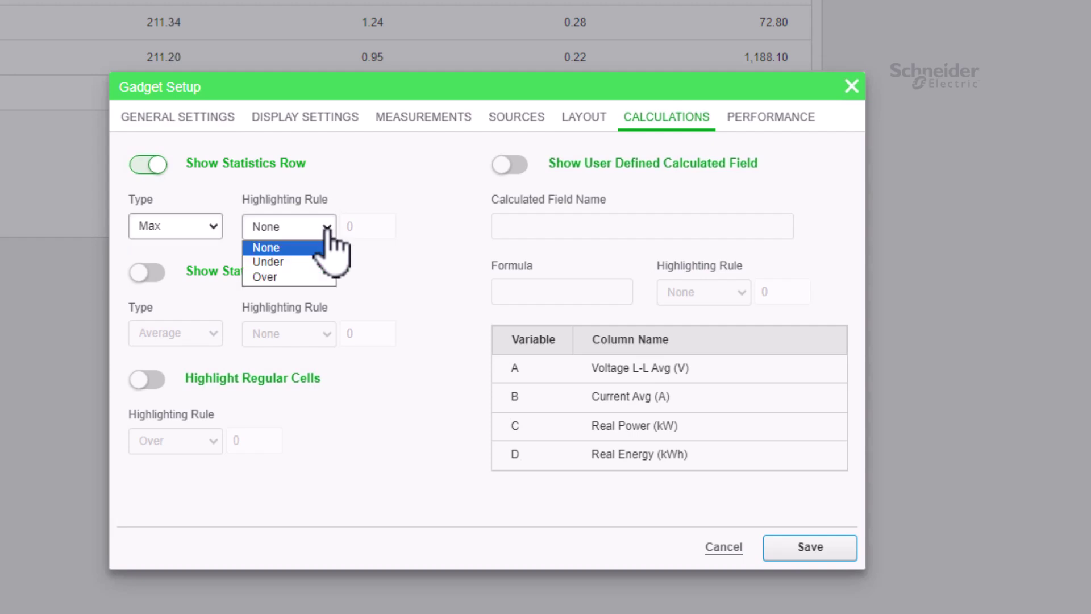
left_click(299, 278)
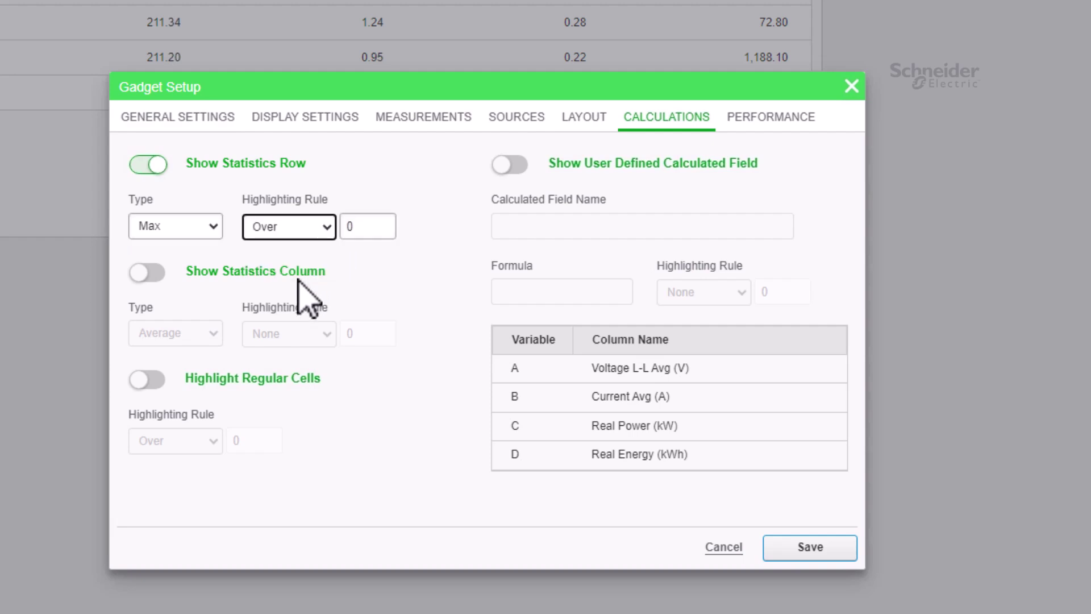
double_click(346, 227)
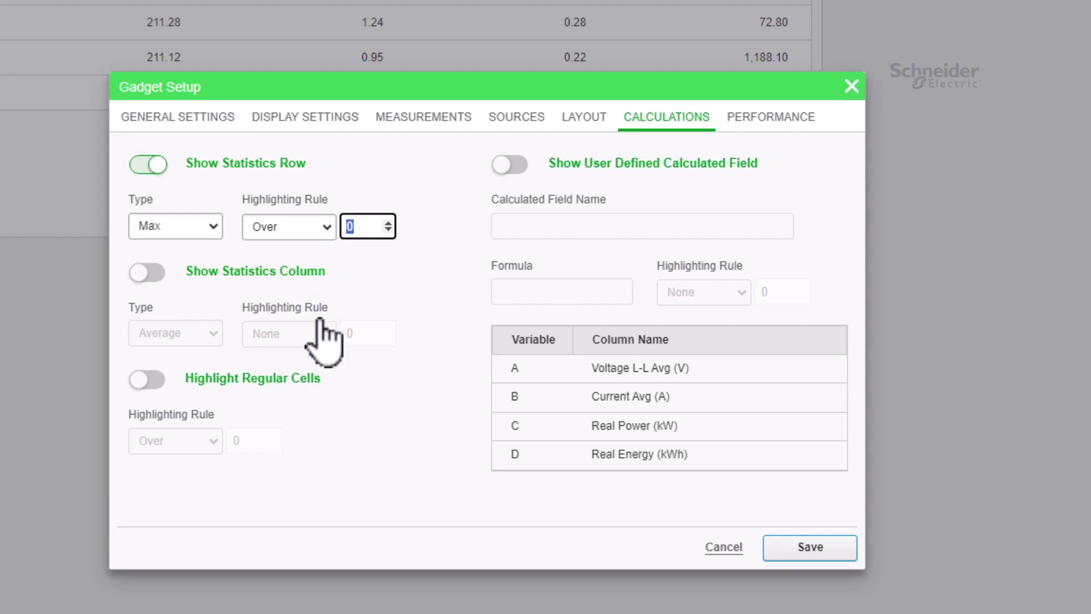
type("200")
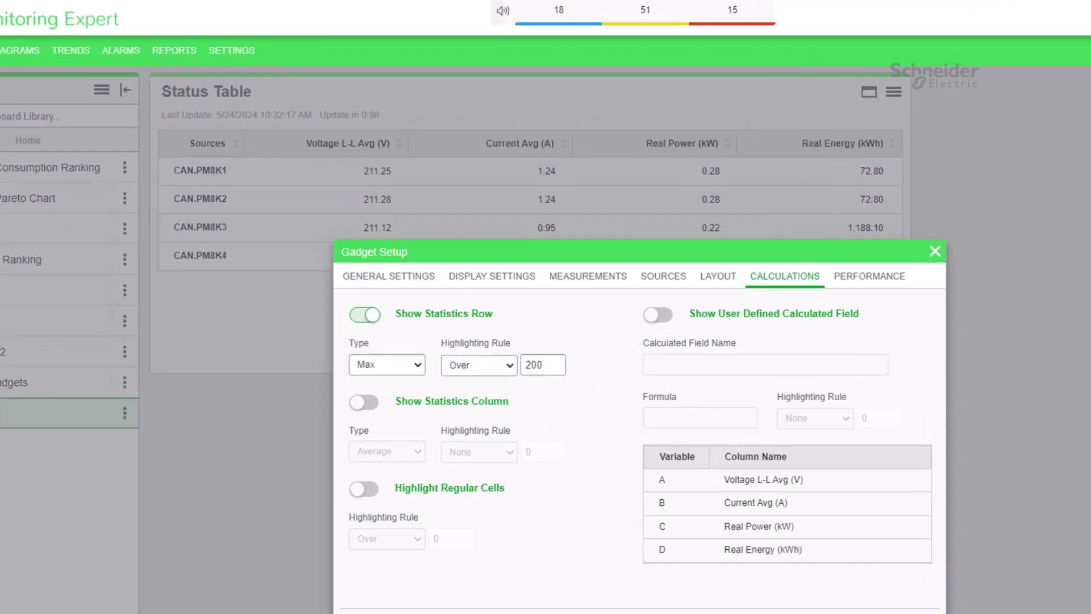
left_click(789, 473)
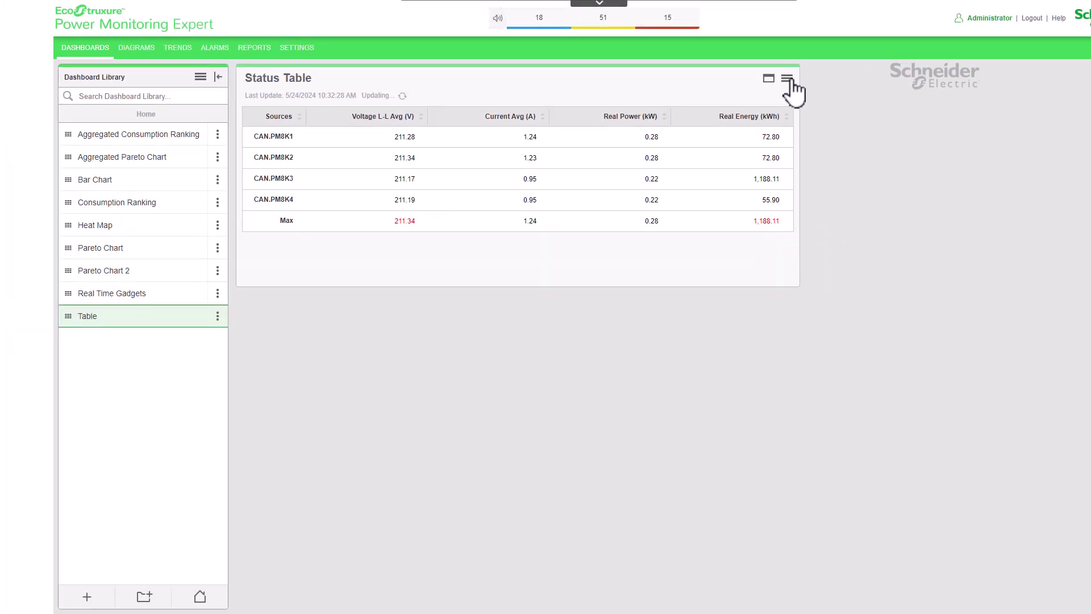
- Reopen the Status Table's calculation settings and turn off the statistics row
left_click(787, 79)
left_click(801, 93)
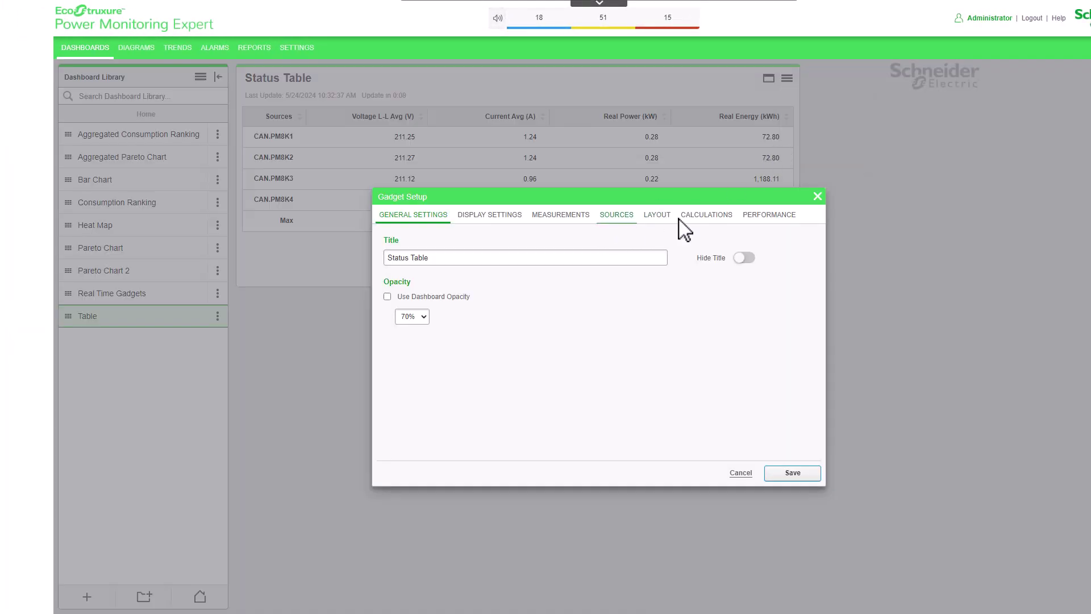
left_click(706, 215)
left_click(396, 243)
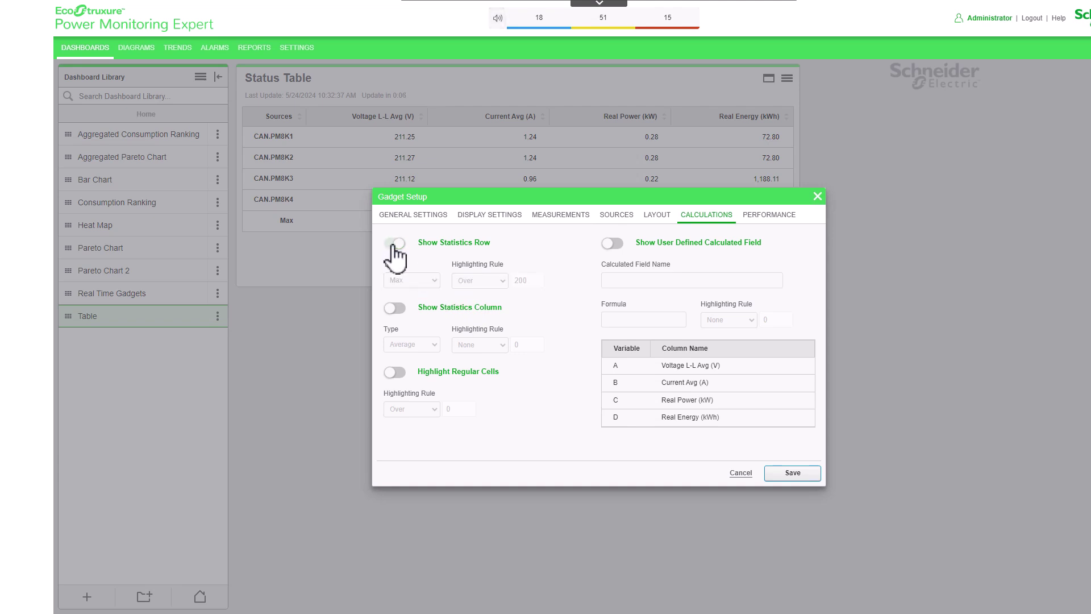
- Enable a Min statistics column that highlights values under 1, and save
left_click(398, 309)
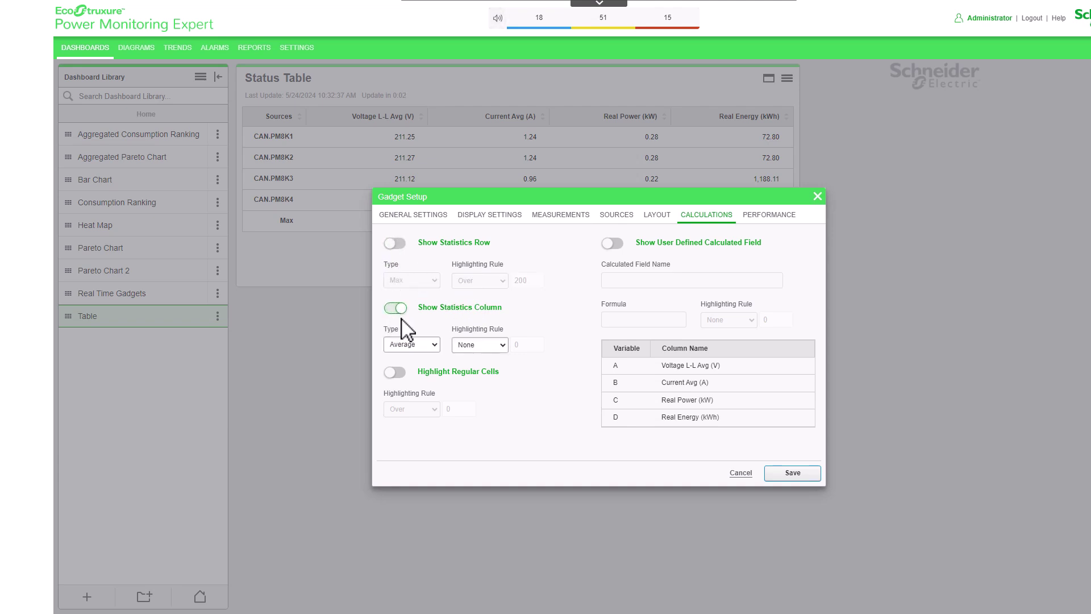
left_click(418, 346)
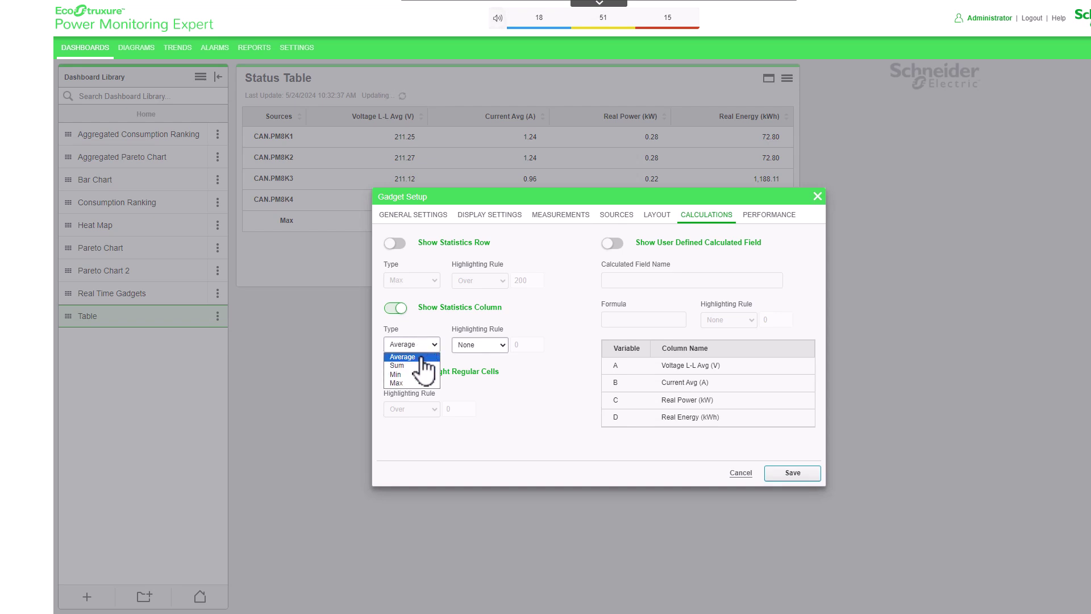
left_click(414, 374)
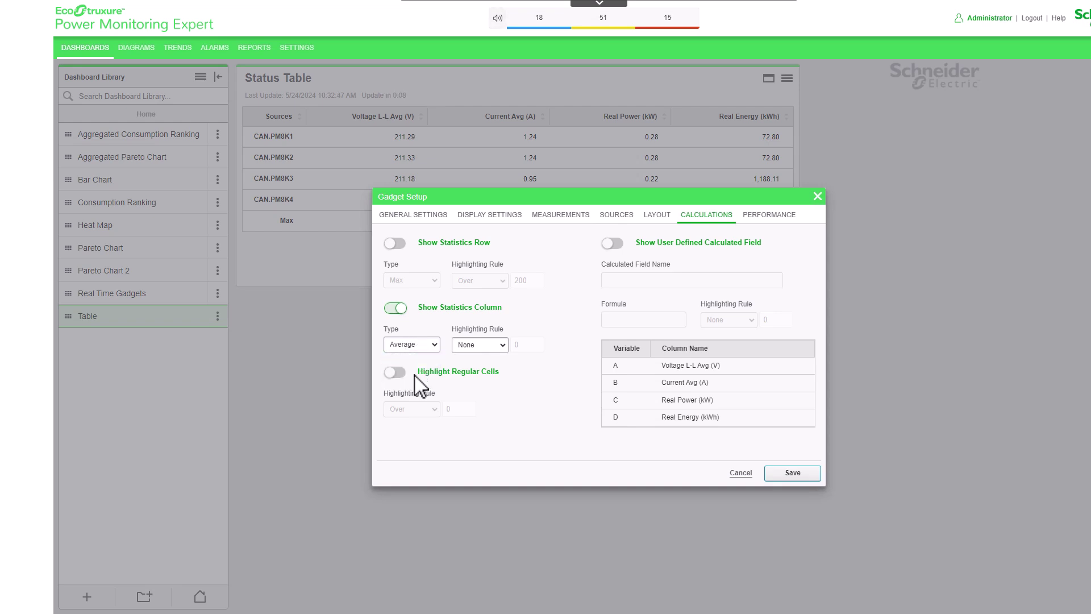
left_click(483, 355)
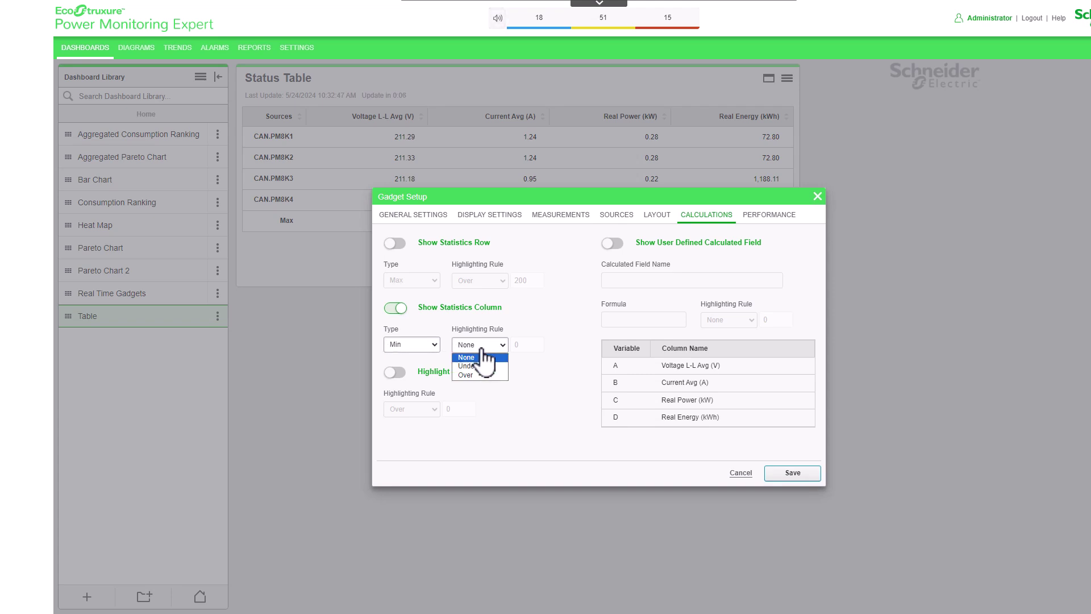
key("Tab")
type("1")
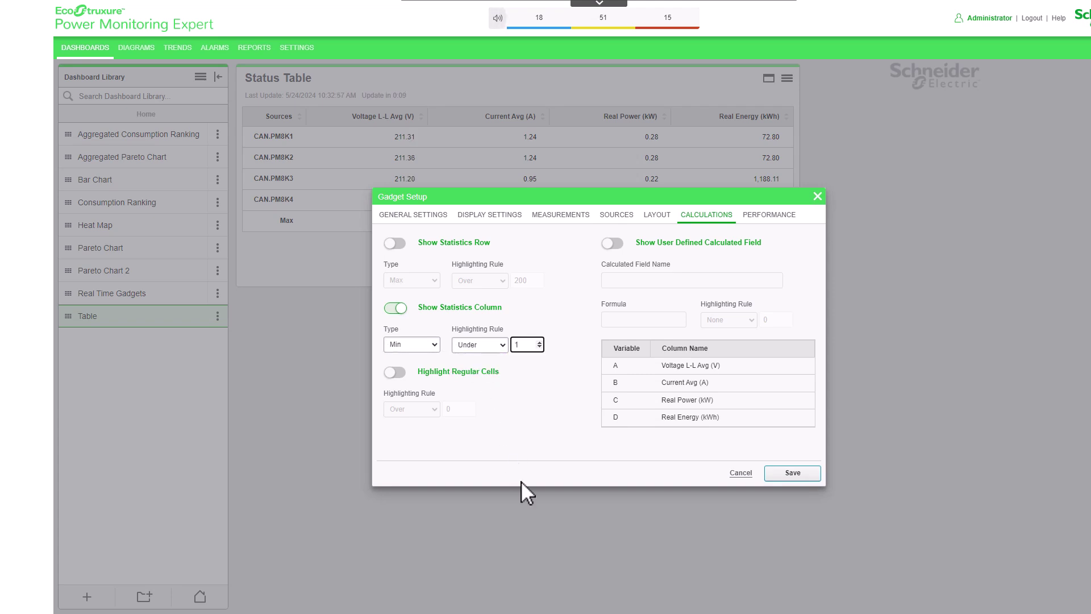
left_click(796, 475)
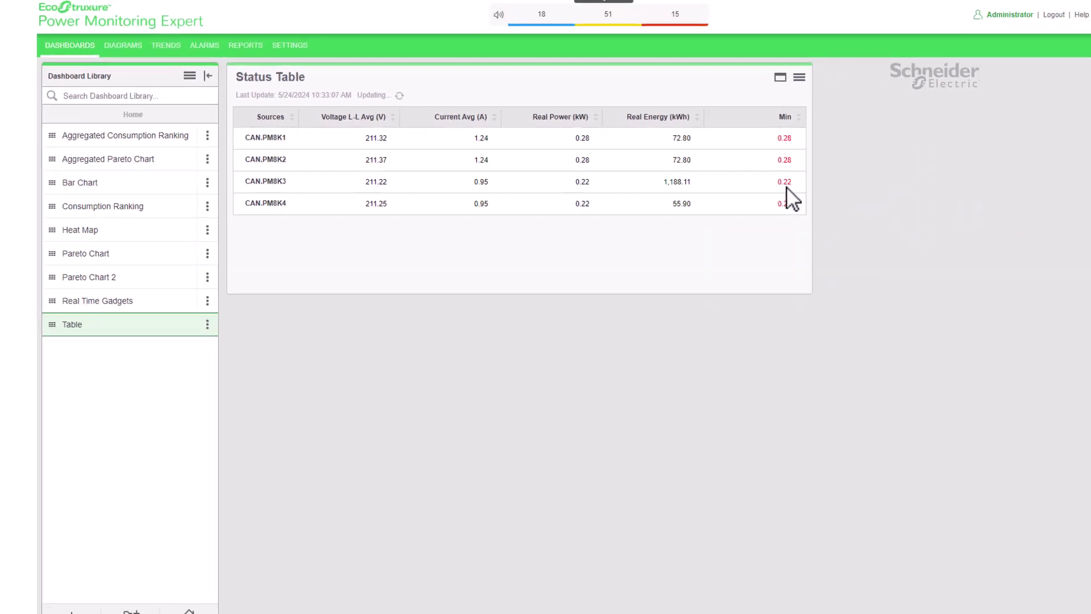
- Reopen the calculation settings and turn off the statistics column
left_click(799, 77)
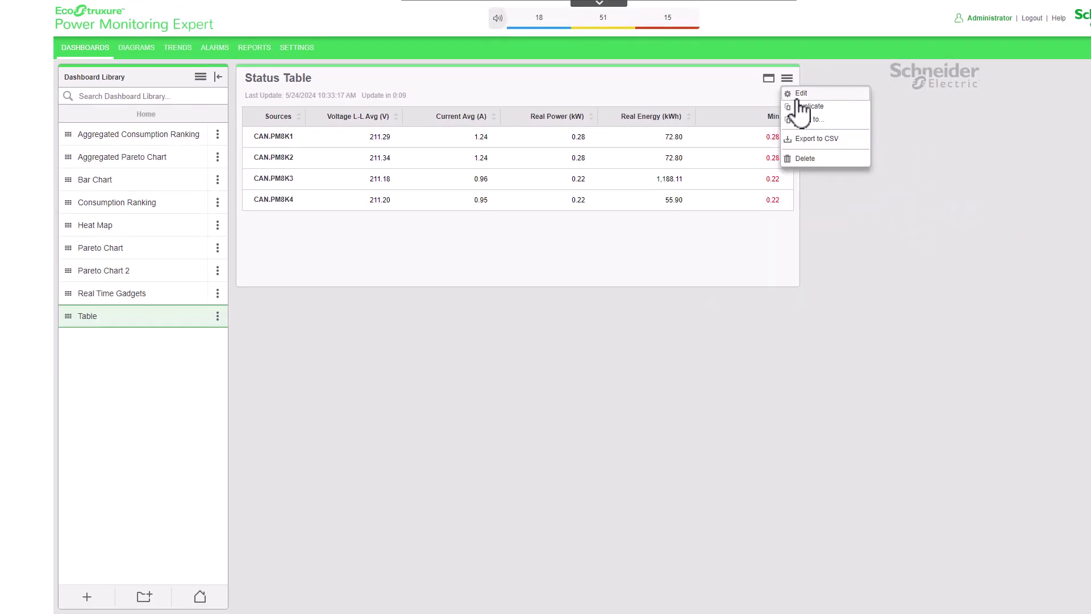
left_click(802, 94)
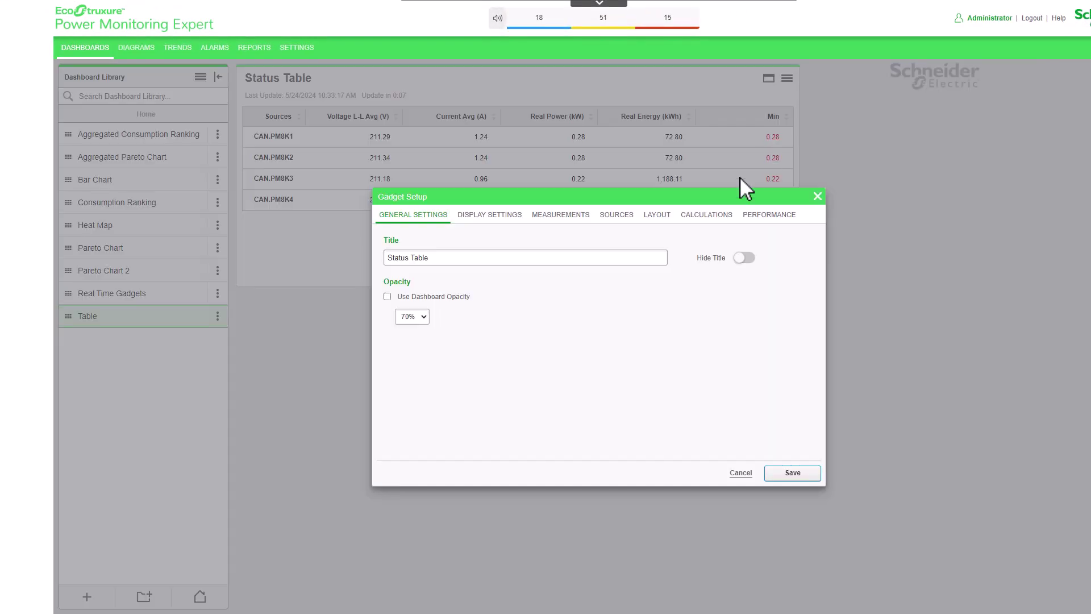
left_click(707, 228)
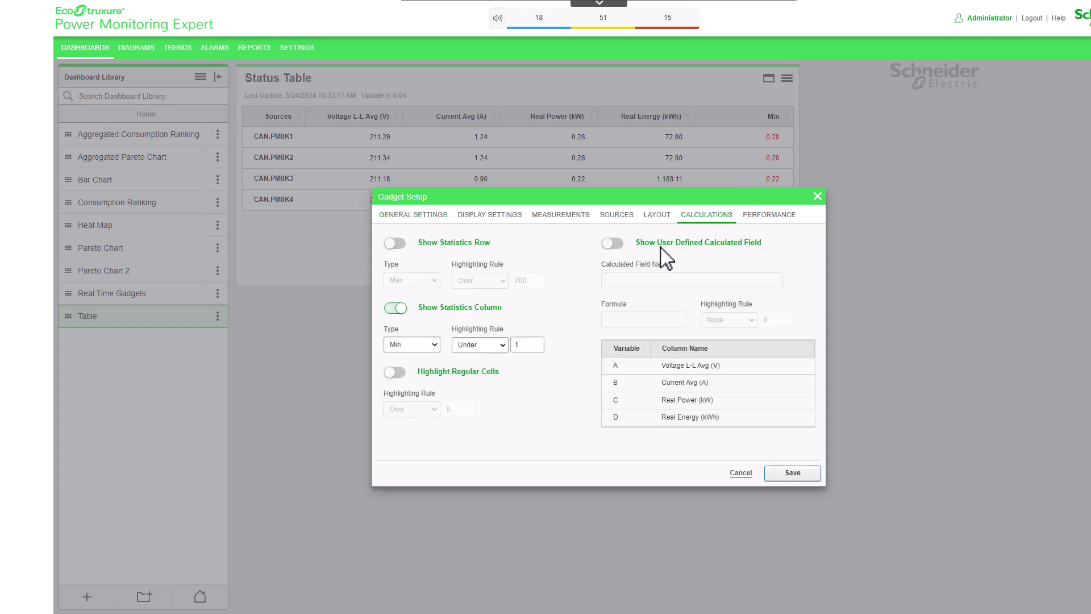
left_click(392, 308)
- Highlight regular cells with values over 1000, and save
left_click(395, 372)
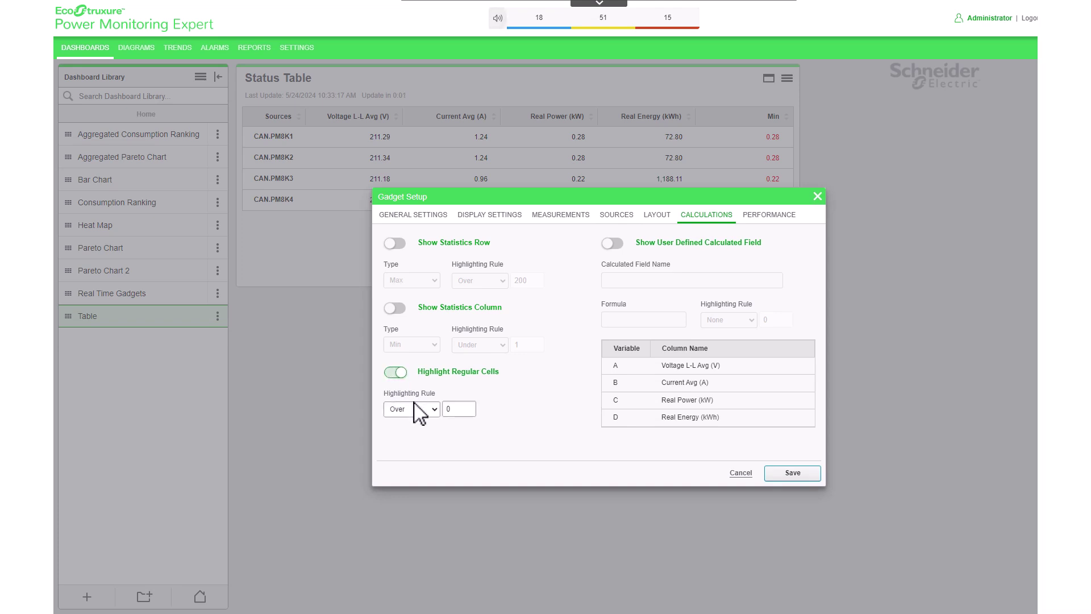
left_click(430, 410)
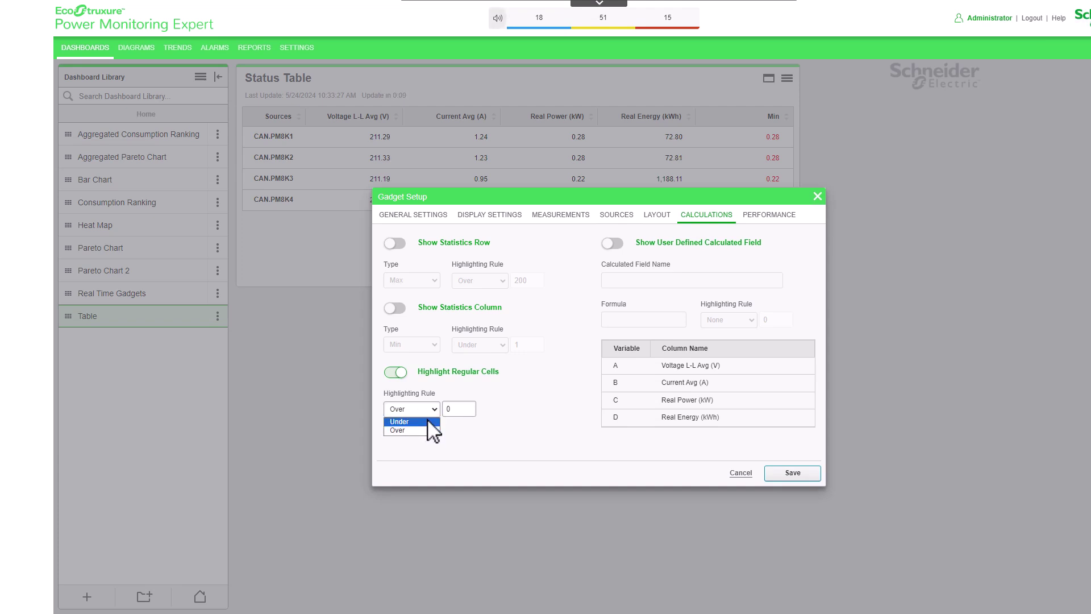
left_click(427, 430)
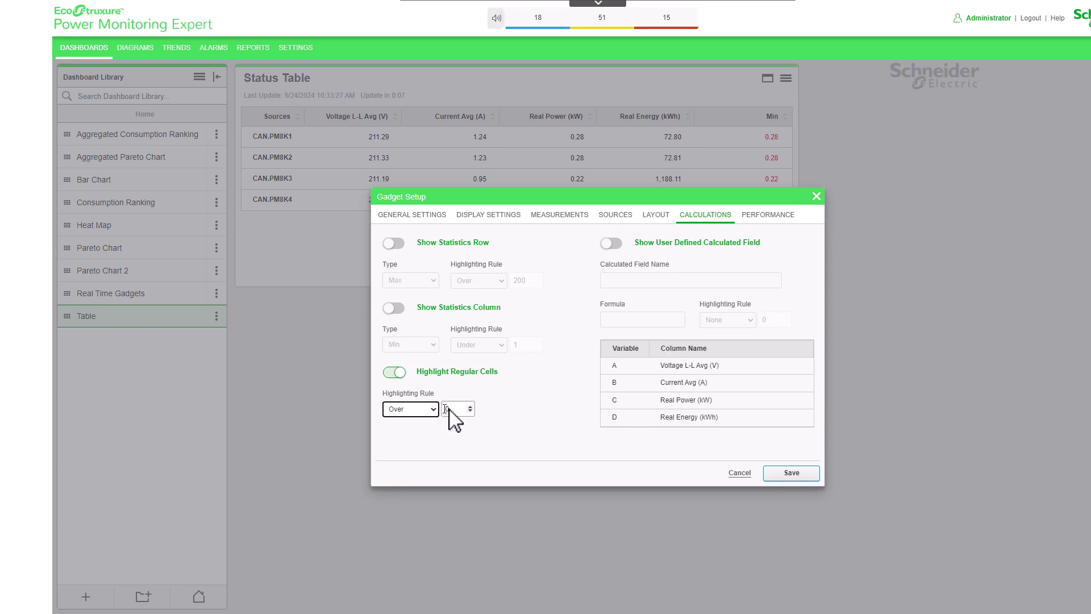
key("Tab")
type("1000")
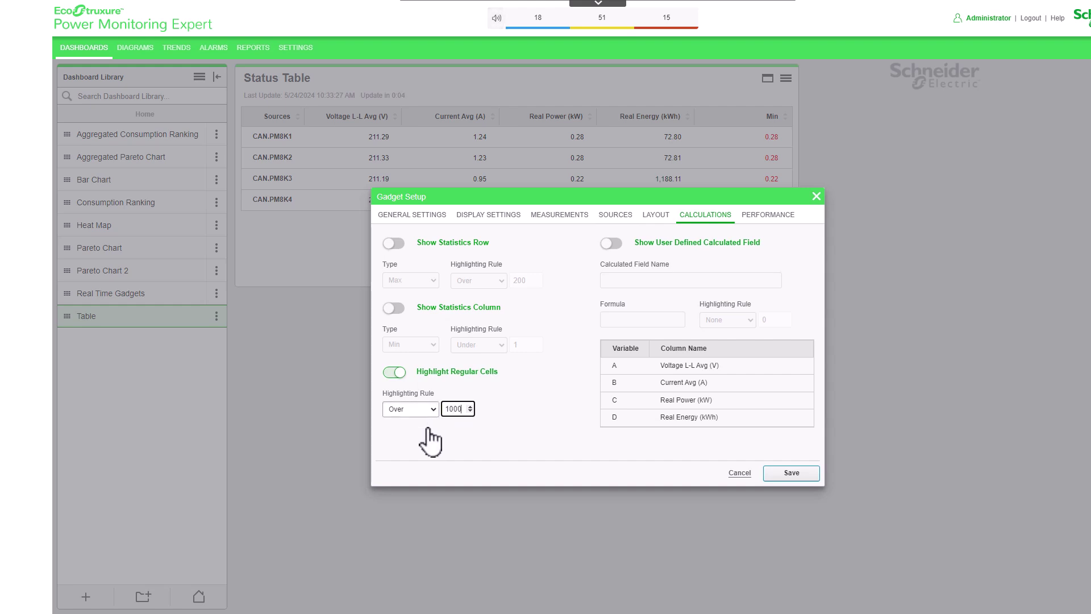
left_click(779, 476)
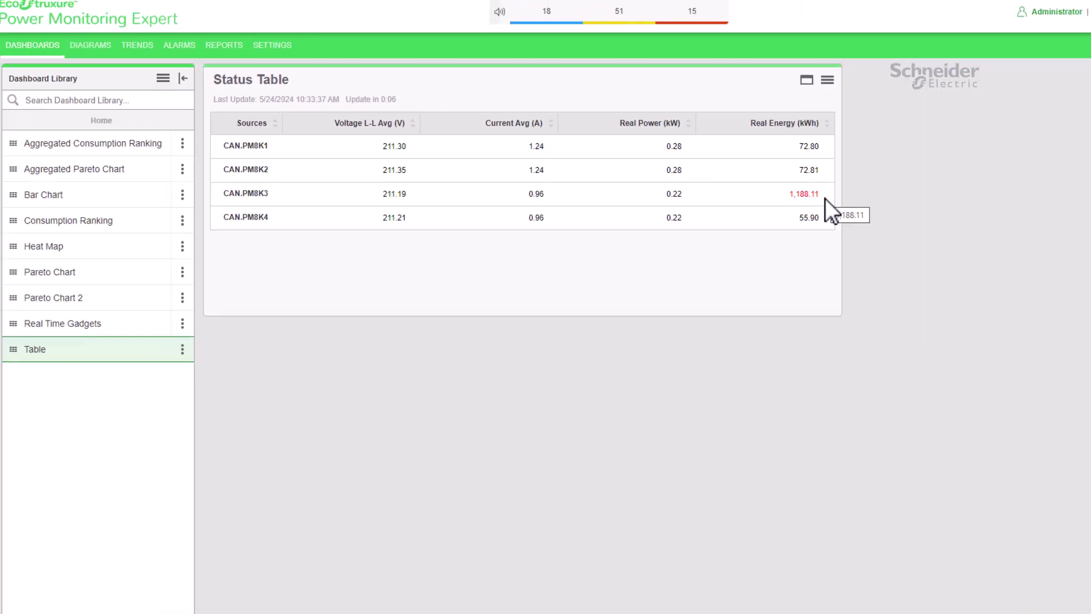
- Reopen the calculation settings and turn off regular cell highlighting
left_click(828, 79)
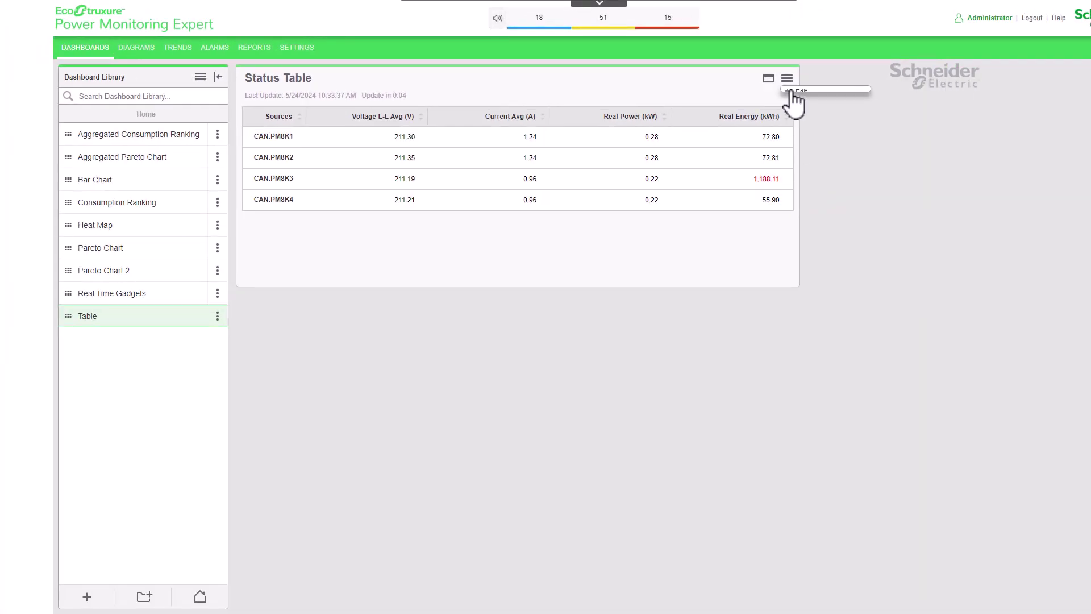
left_click(800, 93)
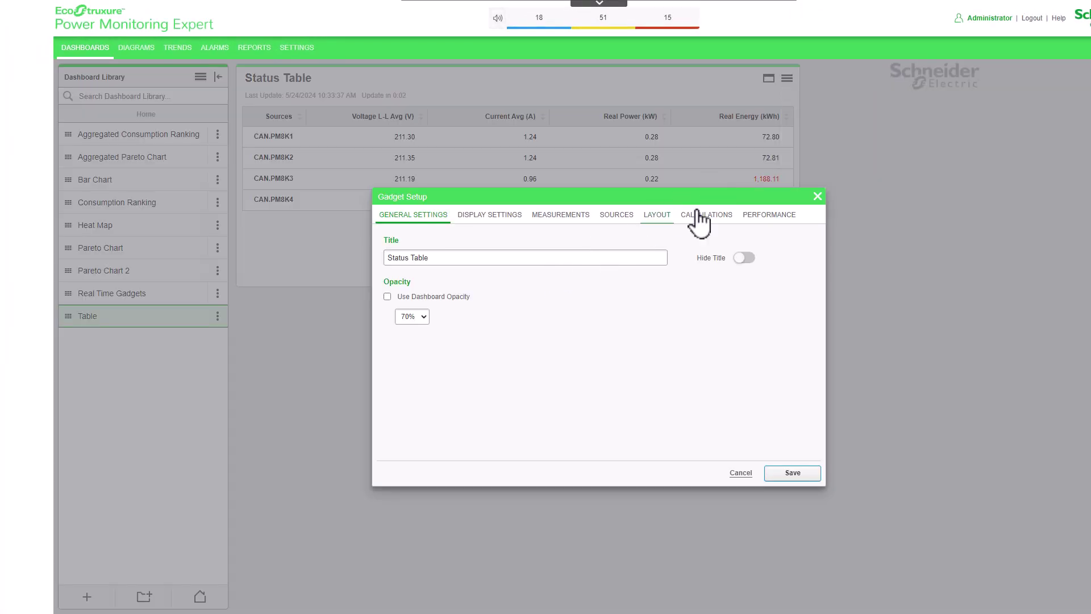
left_click(698, 218)
left_click(395, 372)
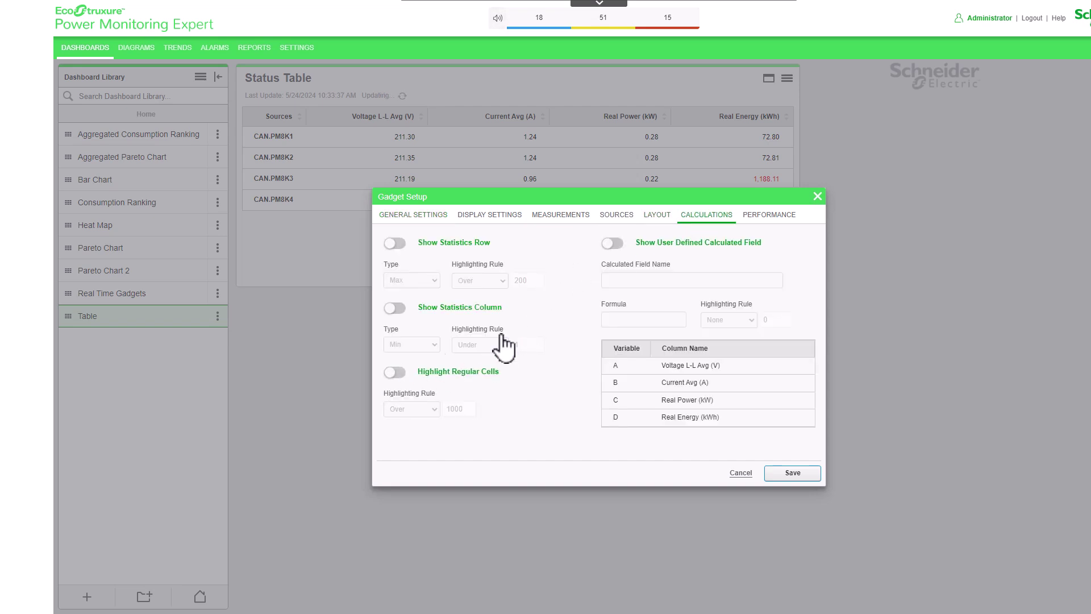
- Enable a user-defined calculated field named Apparent Power
left_click(621, 249)
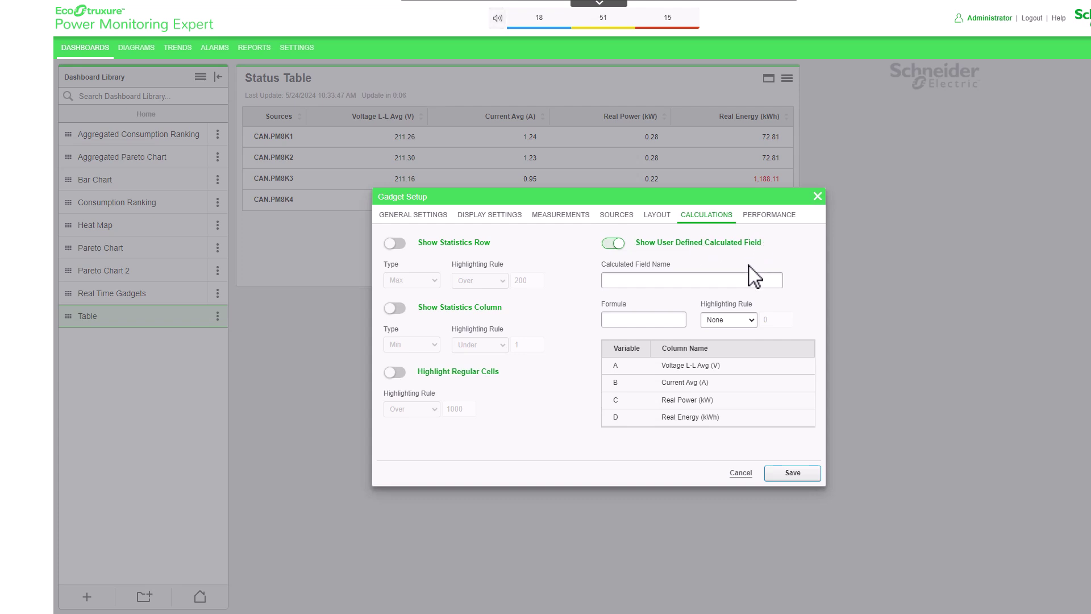
left_click(741, 278)
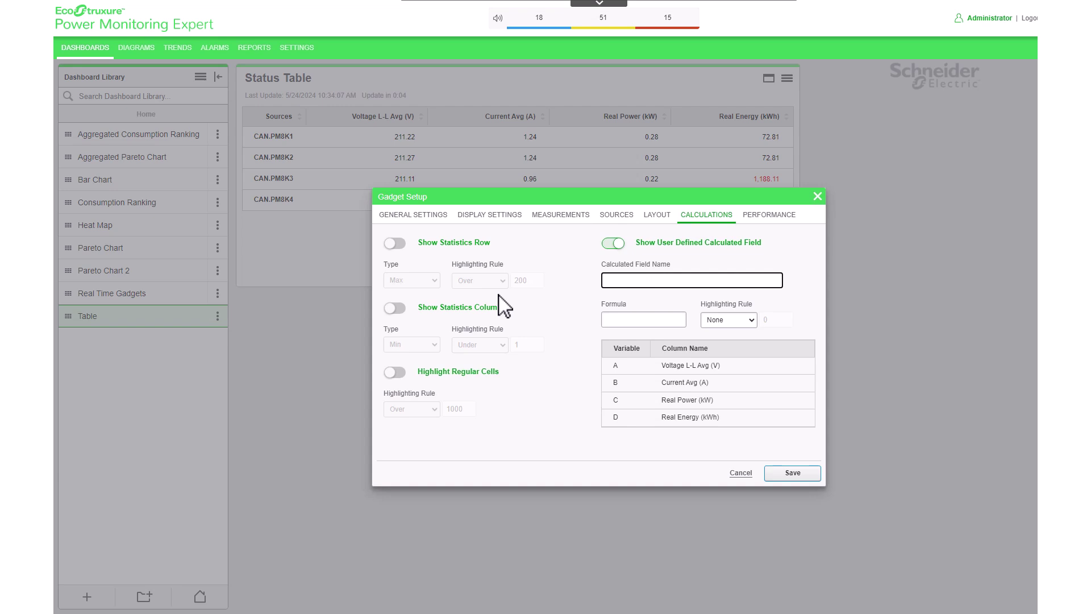
type("Apparent Power")
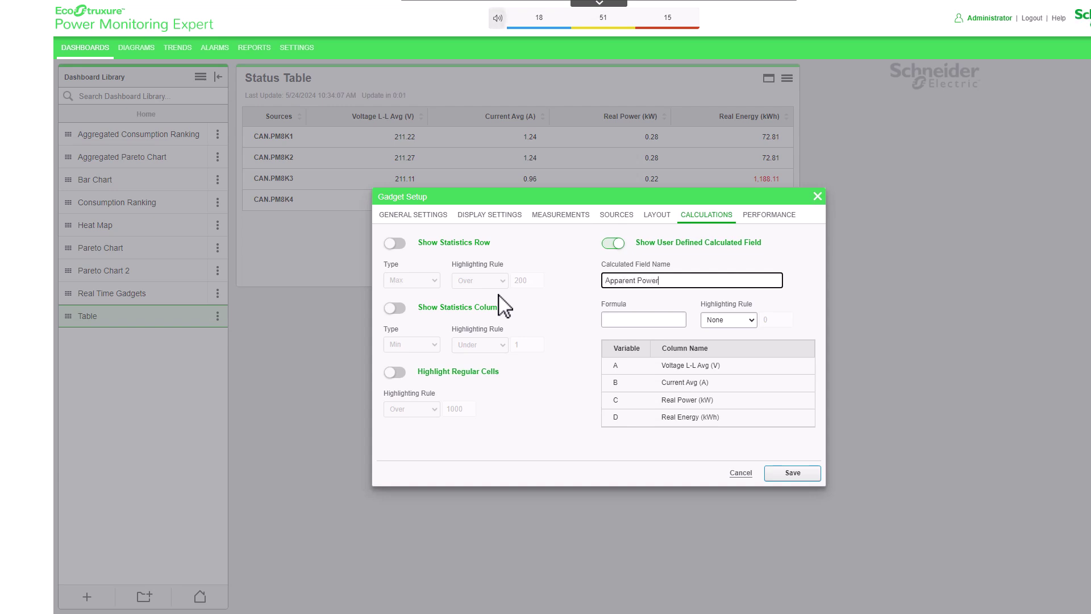
left_click(625, 322)
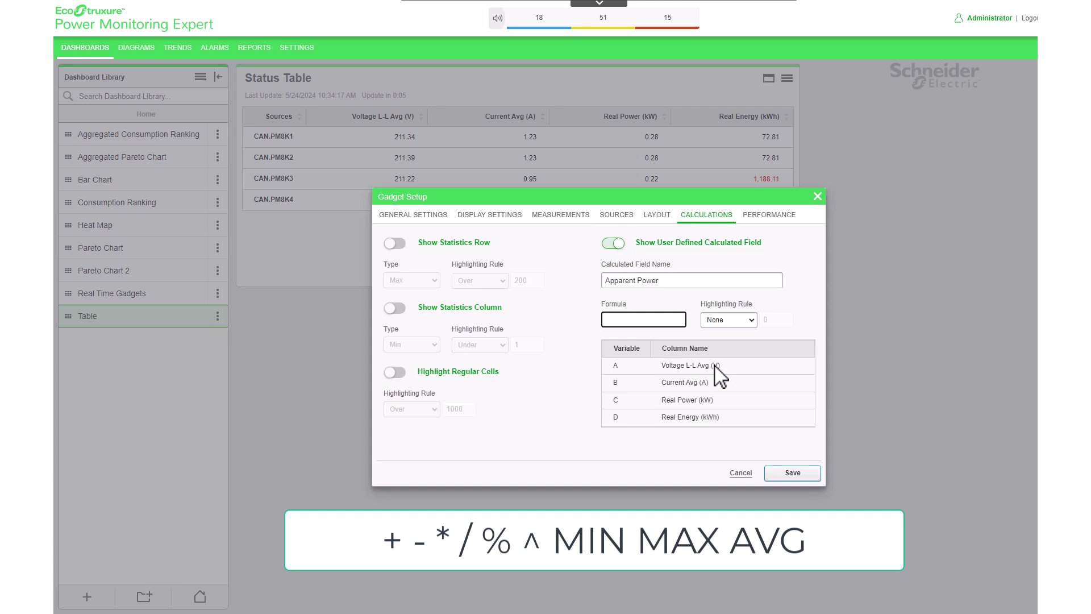
- Give Apparent Power the formula A*B with an Over 500 highlighting rule
type("A")
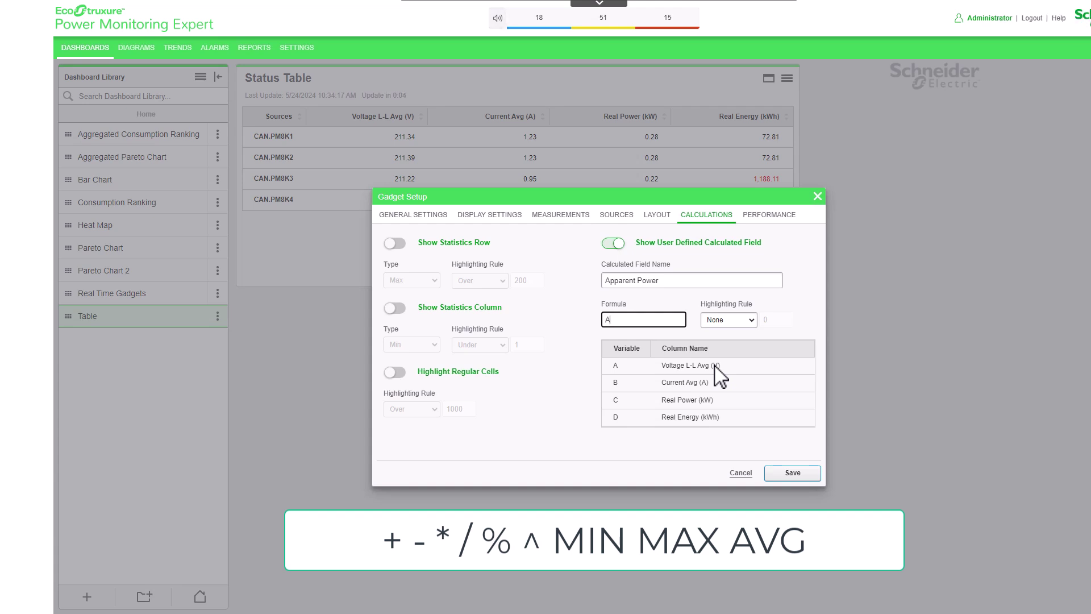
type("*")
type("b")
type("B")
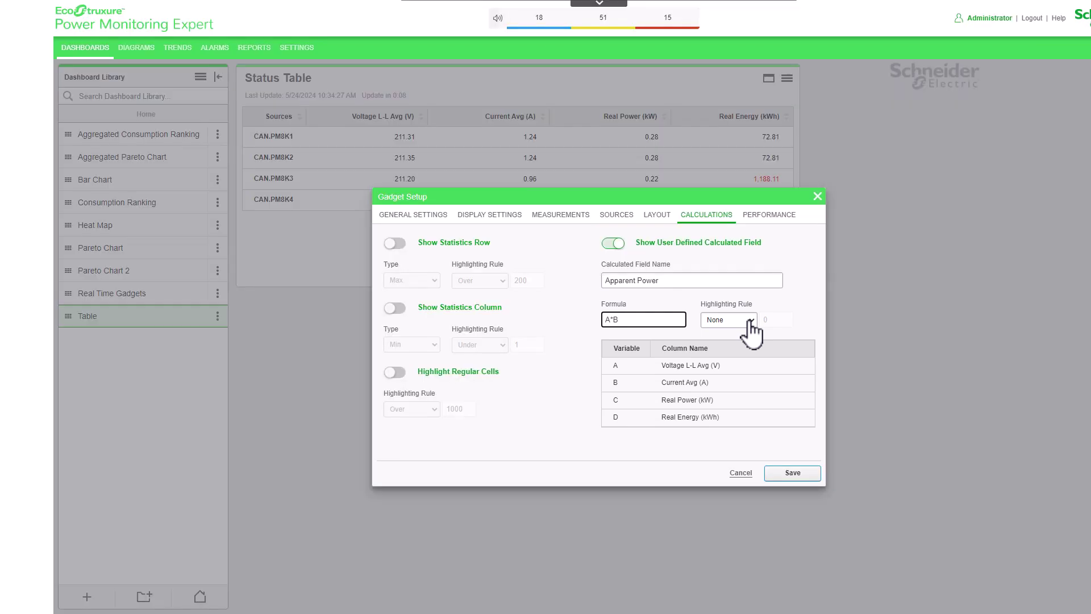
left_click(749, 322)
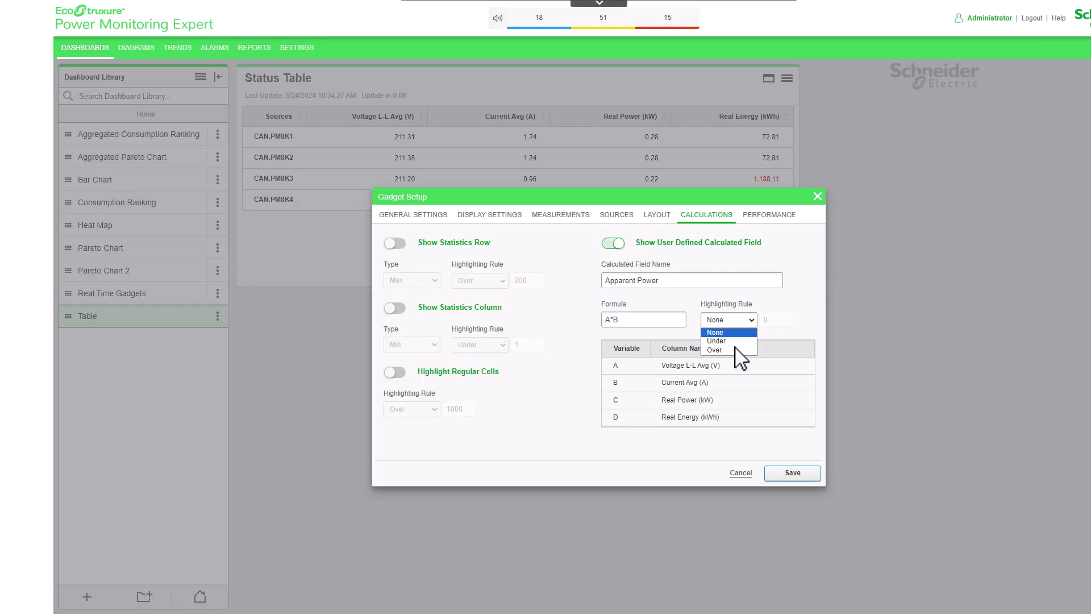
left_click(737, 349)
double_click(772, 319)
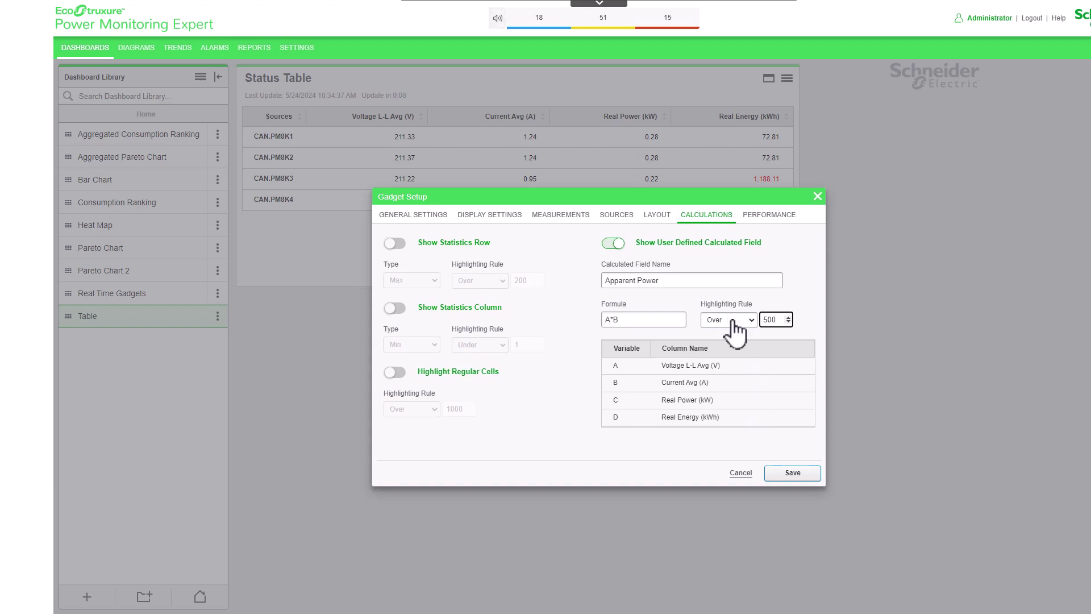
- Save the gadget so the Status Table shows the Apparent Power column
left_click(791, 474)
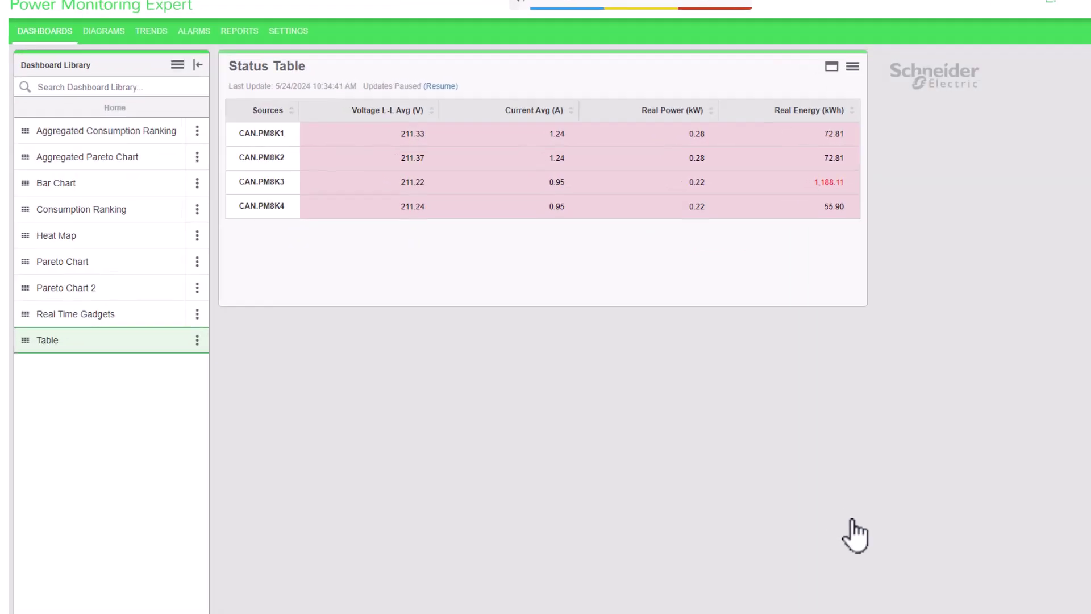